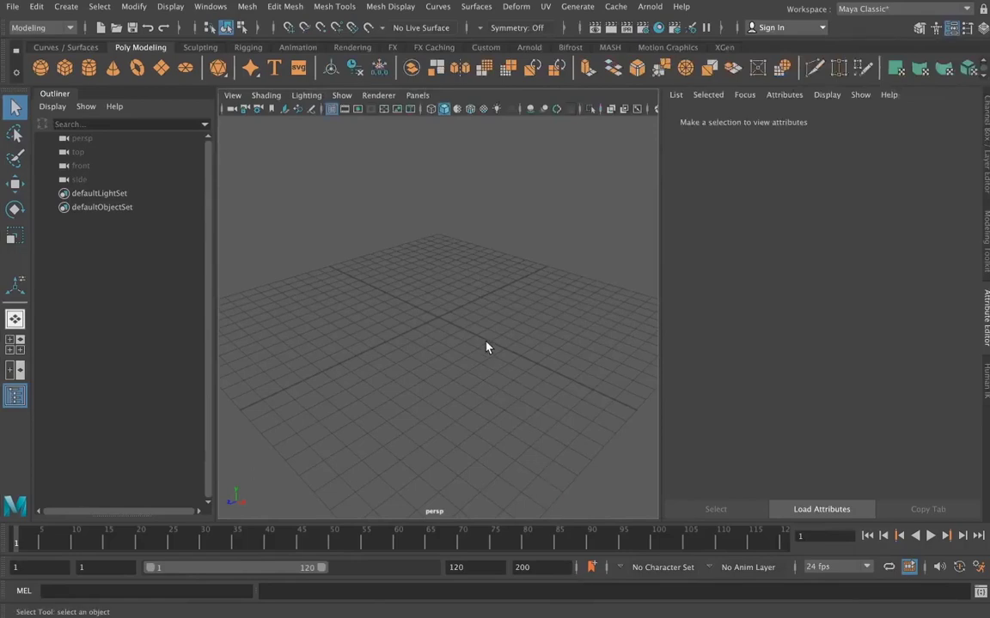
Step: Replace the Attribute Editor with the Channel Box and Layer Editor in the right panel
click(987, 150)
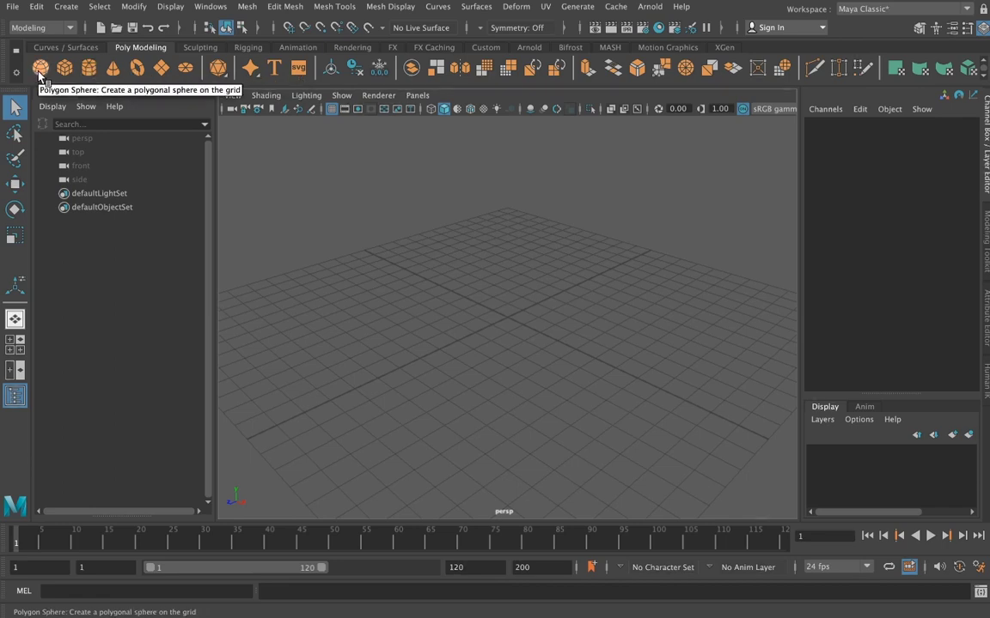
Step: Create a polygon cylinder and set polyCylinder1's Subdivisions Axis from 20 to 28
click(87, 71)
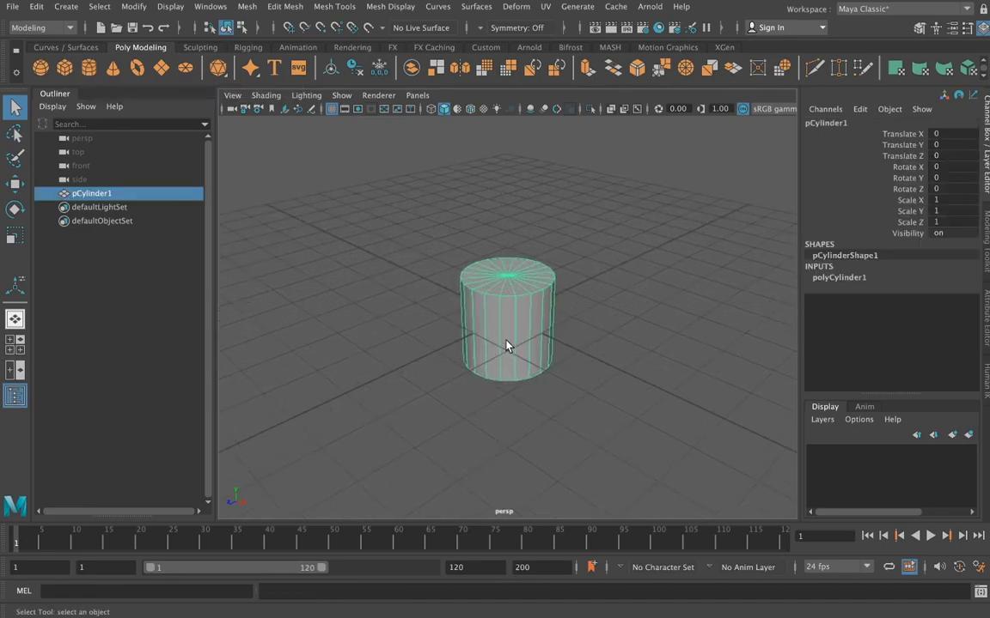
scroll(507, 346, up, 2)
scroll(507, 346, up, 3)
mouse_move(531, 369)
alt+mouse_down()
mouse_move(528, 236)
mouse_move(512, 409)
alt+mouse_up()
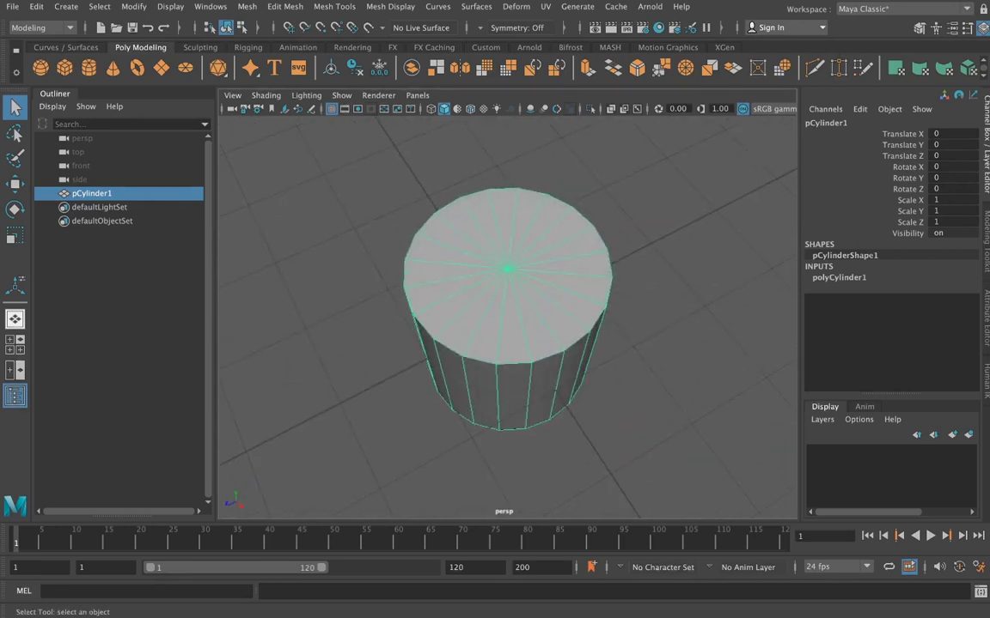
key(ctrl+a)
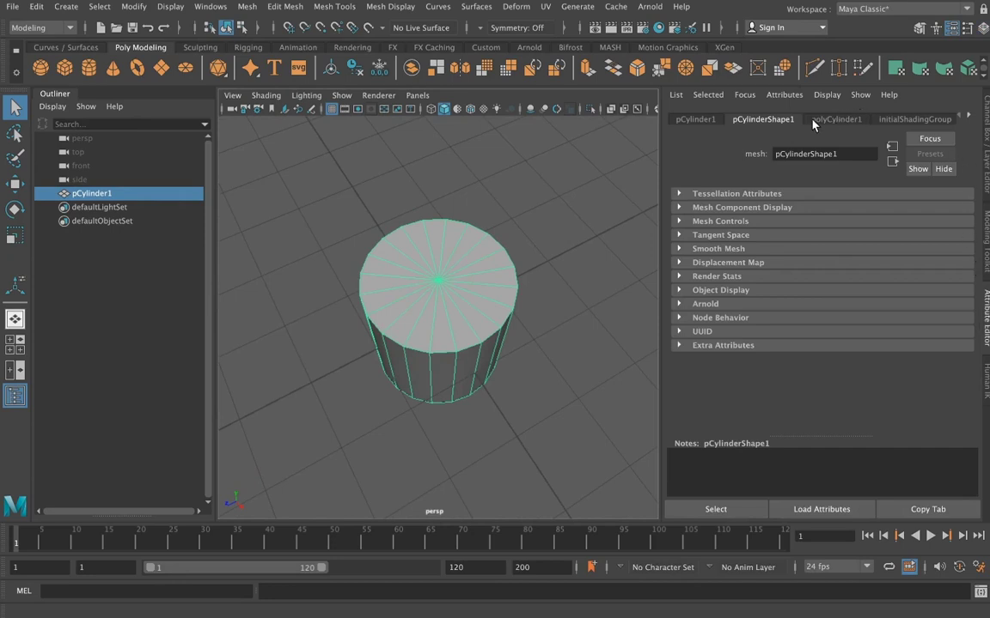
click(832, 121)
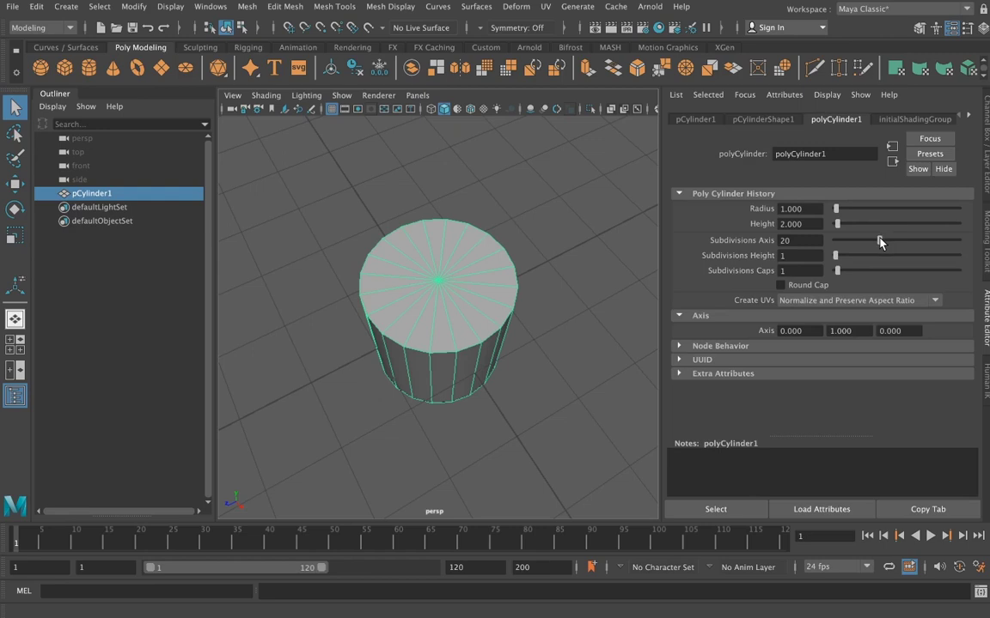
drag(881, 241, 900, 241)
mouse_move(503, 329)
alt+mouse_down()
mouse_move(566, 332)
mouse_move(575, 270)
mouse_move(568, 342)
alt+mouse_up()
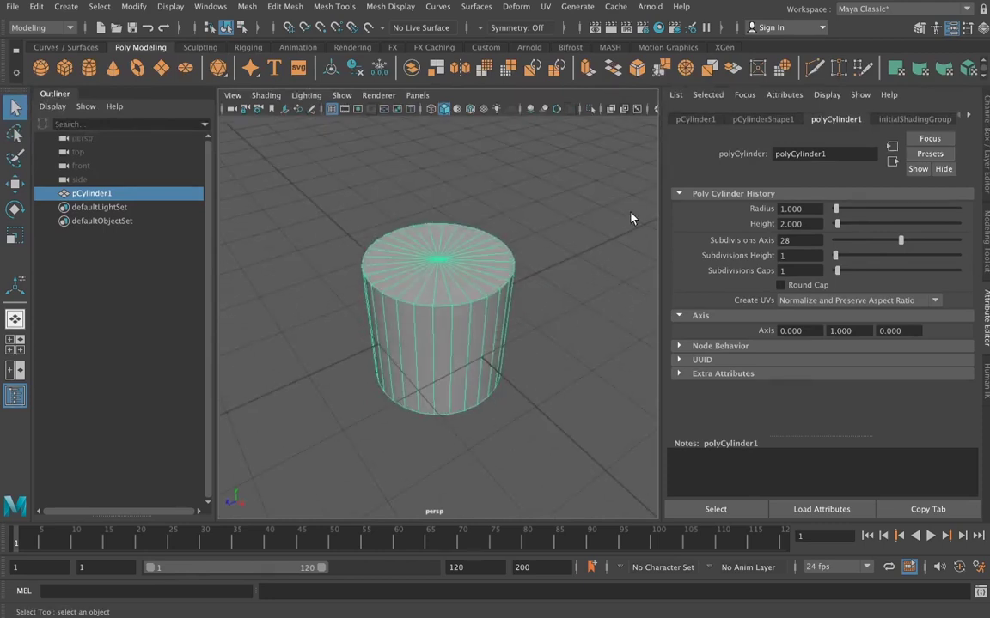
click(988, 173)
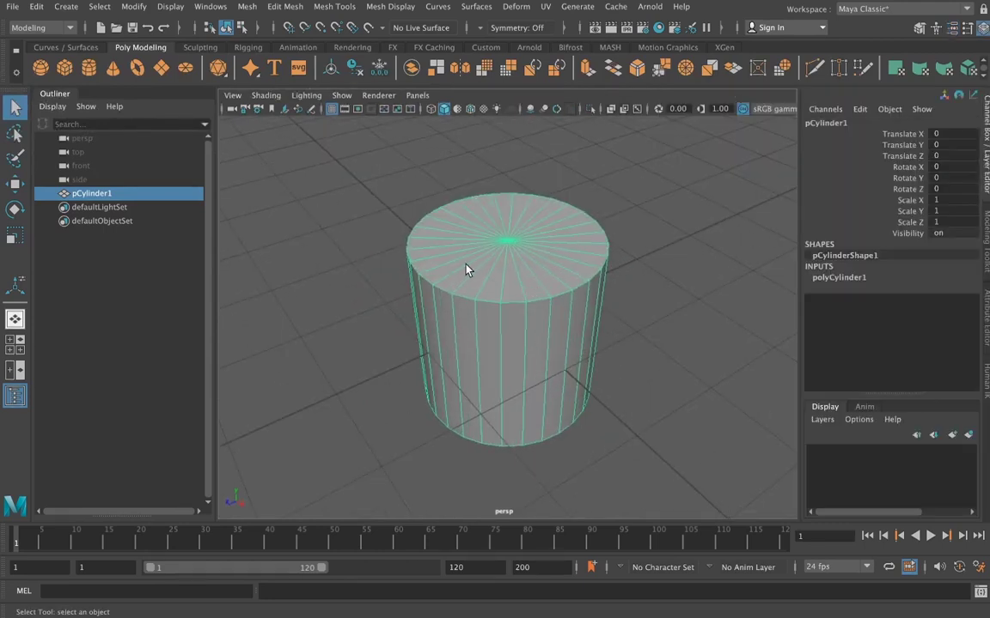
Step: Switch to face mode and select all faces of the cylinder's top cap
click(15, 183)
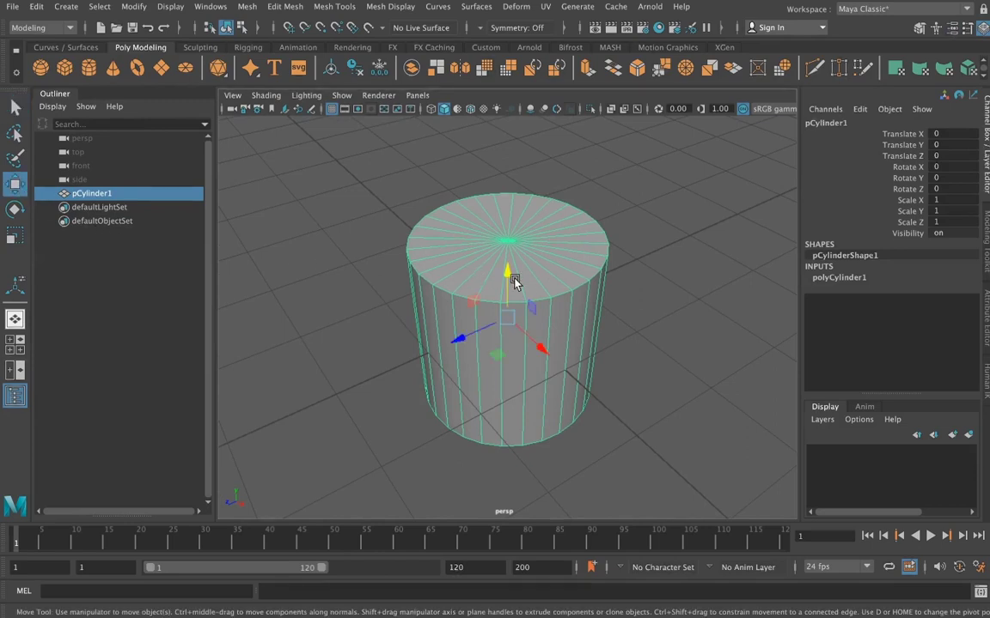
right_drag(527, 226, 558, 212)
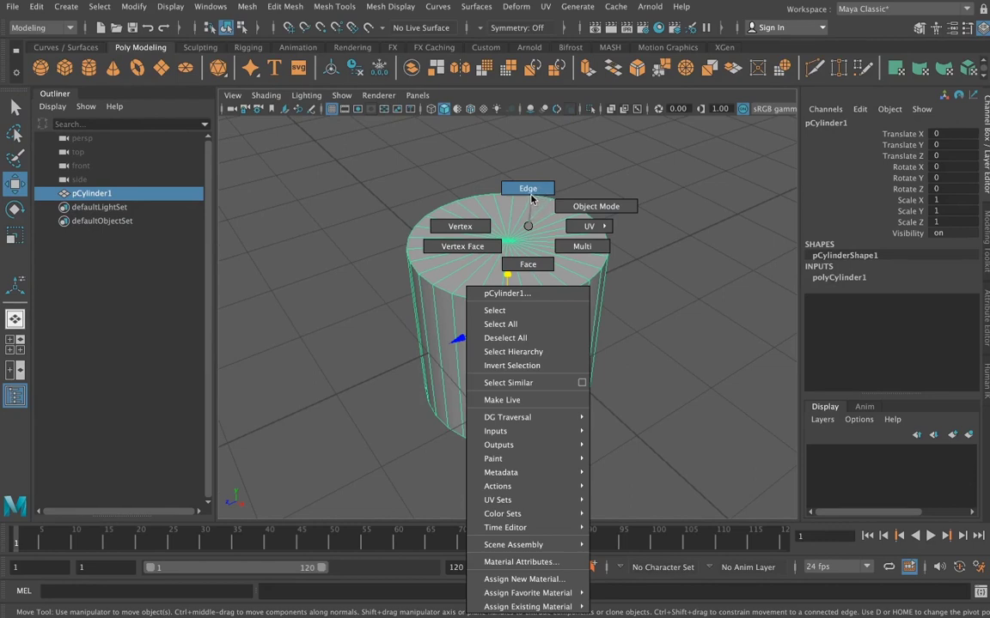
right_drag(530, 198, 504, 277)
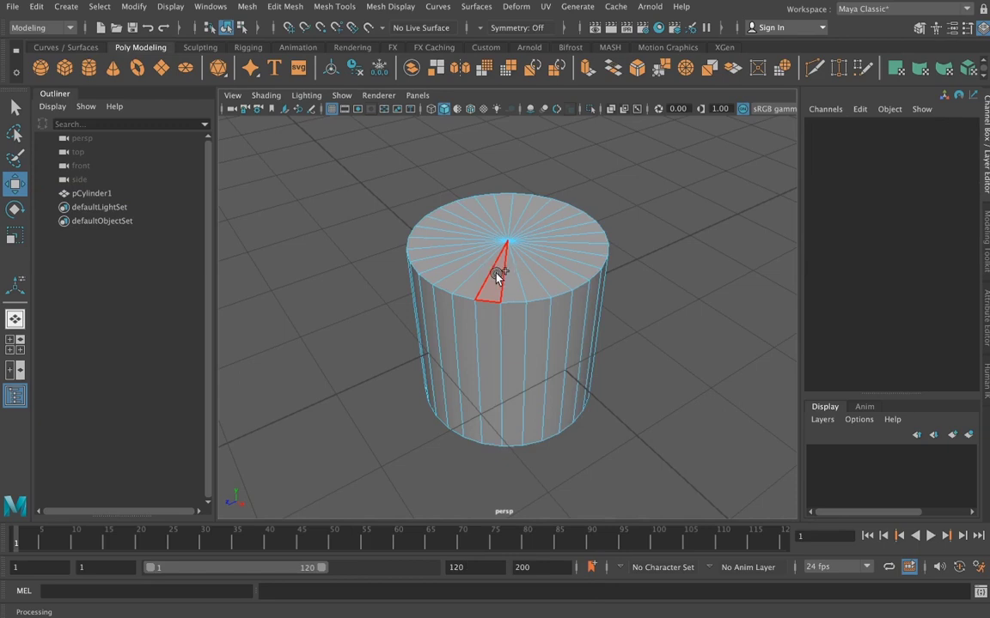
drag(489, 273, 464, 216)
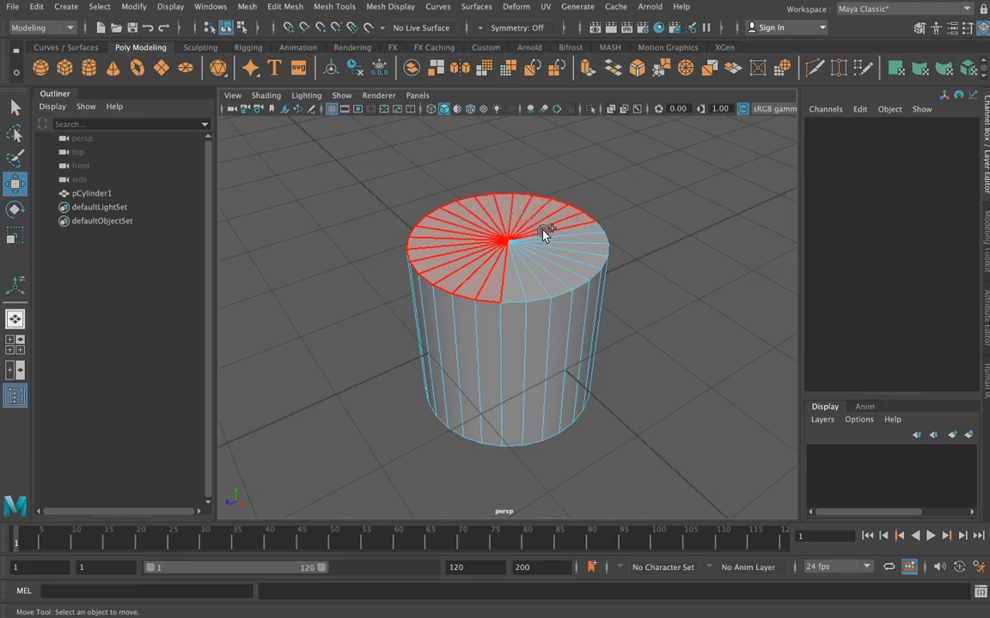
mouse_move(544, 233)
mouse_down()
mouse_move(541, 266)
mouse_move(528, 272)
mouse_up()
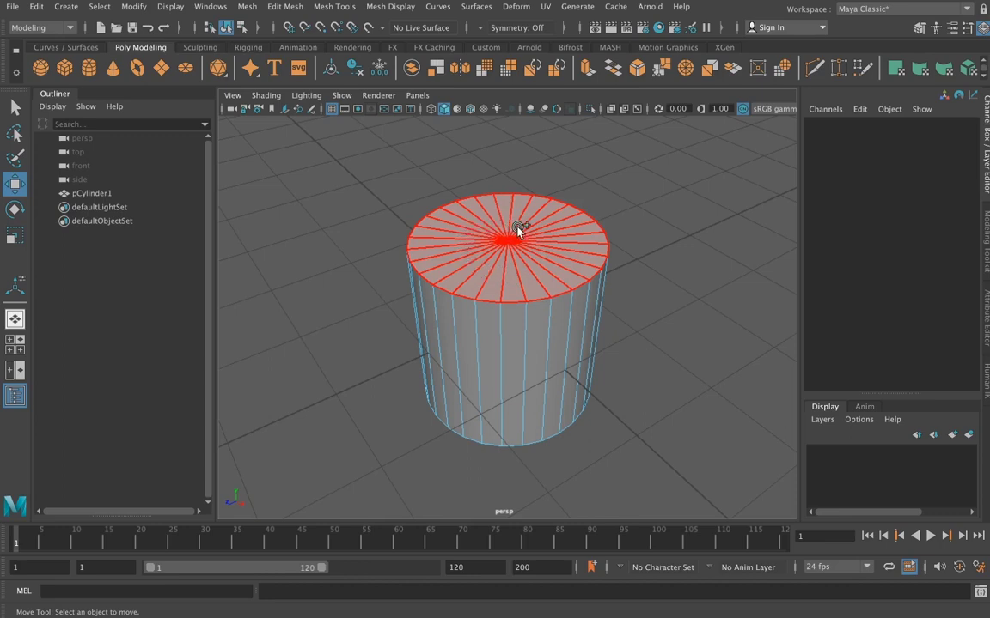
drag(518, 230, 501, 225)
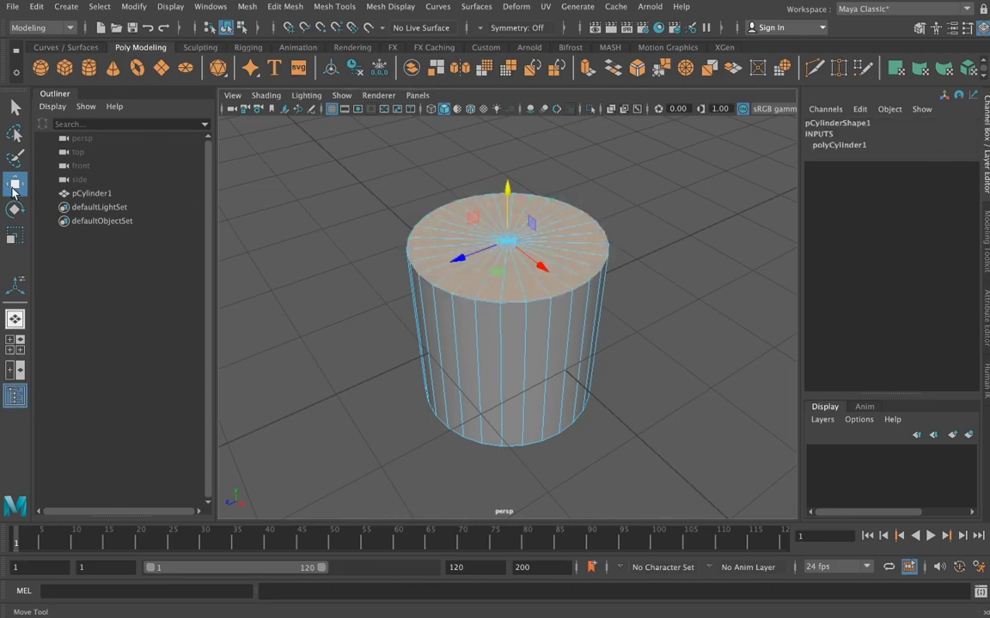
Step: Scale the top cap up uniformly so the cylinder flares into a cone
click(14, 232)
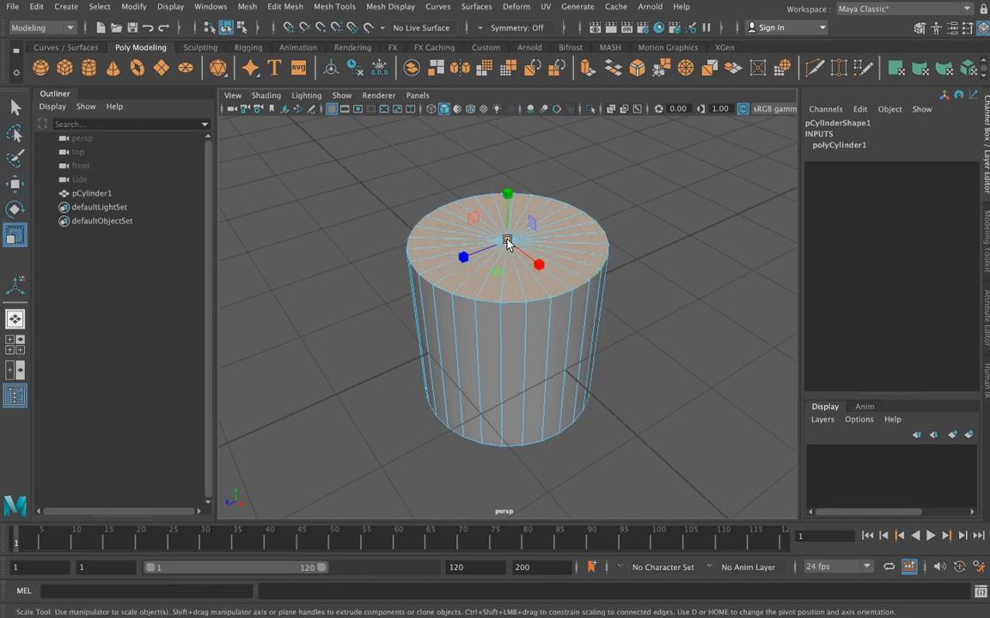
drag(507, 243, 577, 287)
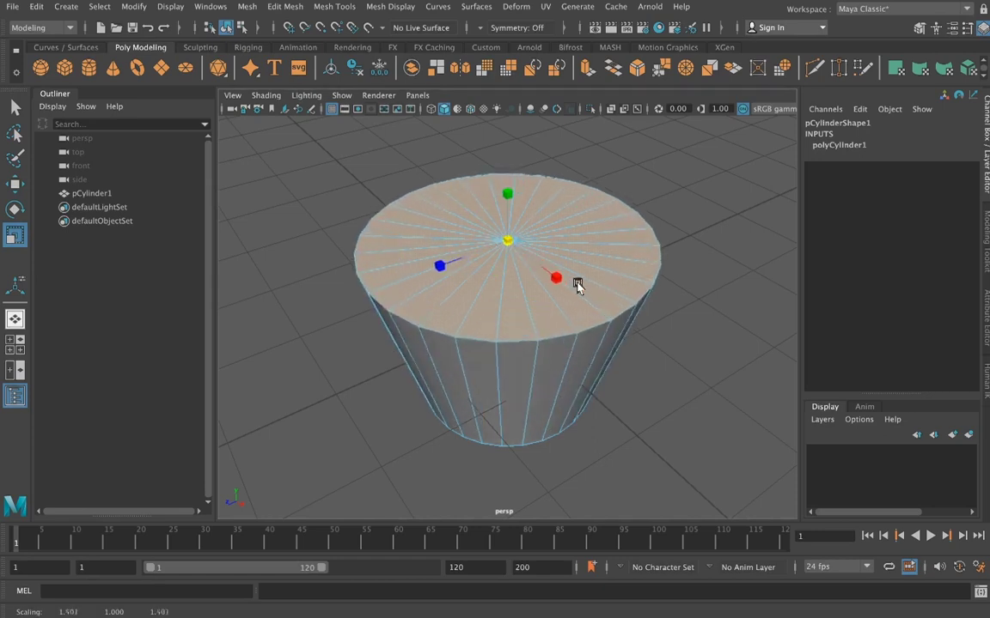
drag(577, 287, 628, 307)
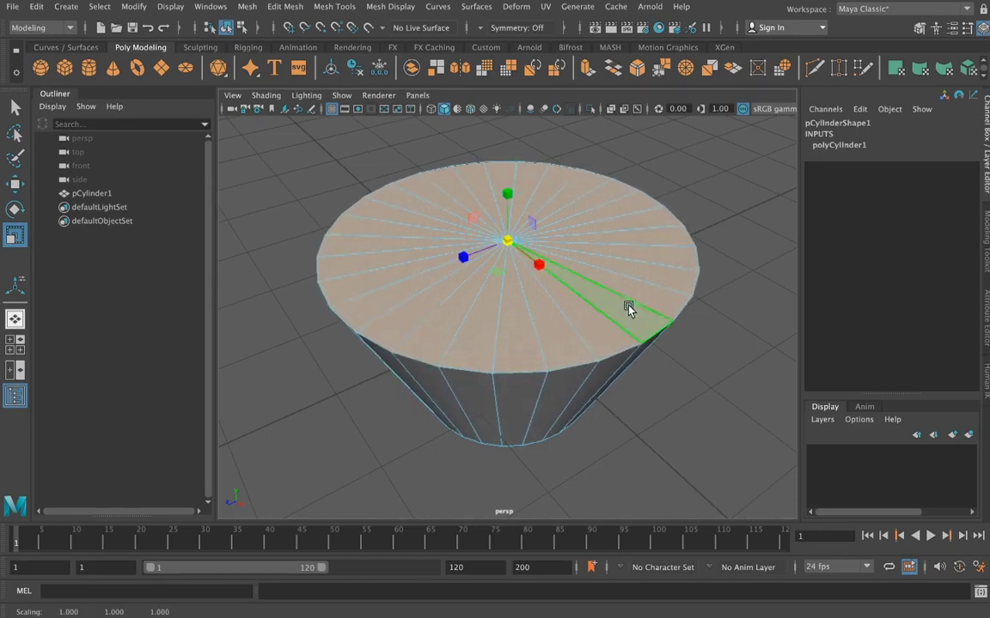
alt+drag(729, 380, 711, 367)
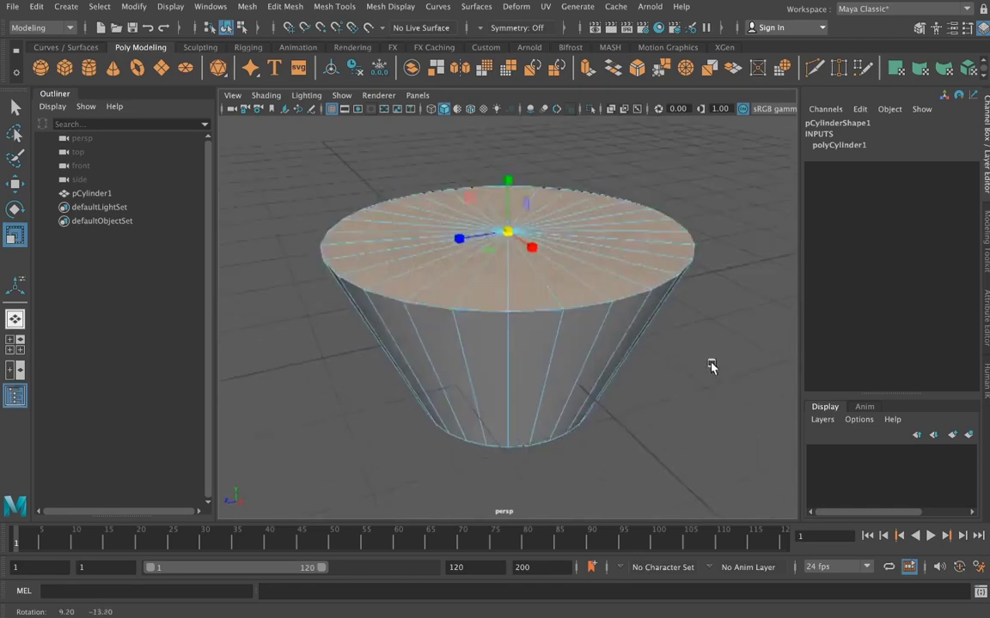
drag(508, 232, 533, 249)
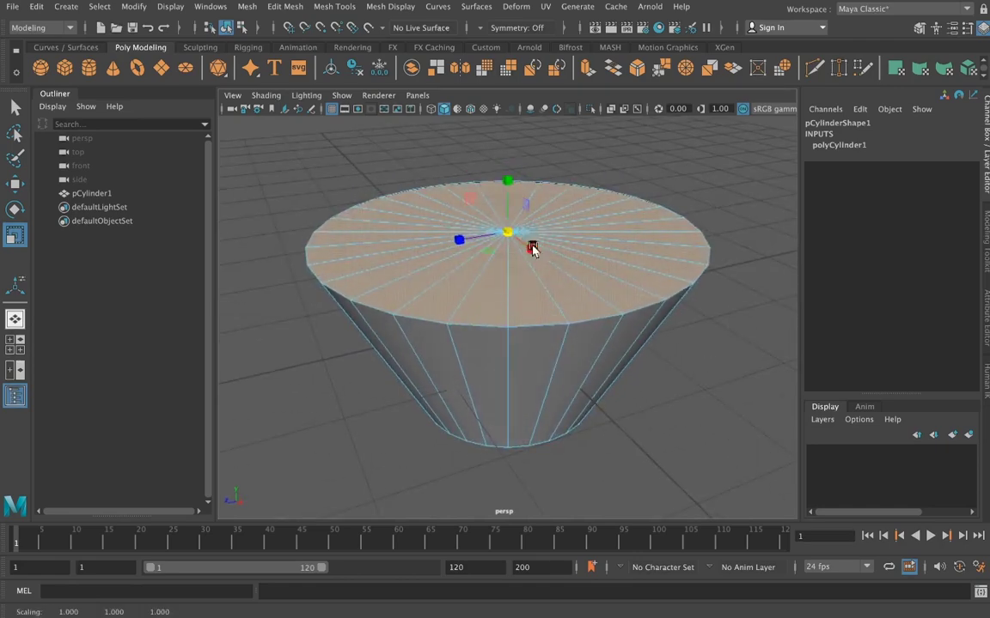
mouse_move(638, 290)
alt+mouse_down()
mouse_move(708, 328)
mouse_move(692, 290)
mouse_move(678, 321)
mouse_move(706, 320)
mouse_move(744, 340)
mouse_move(736, 319)
alt+mouse_up()
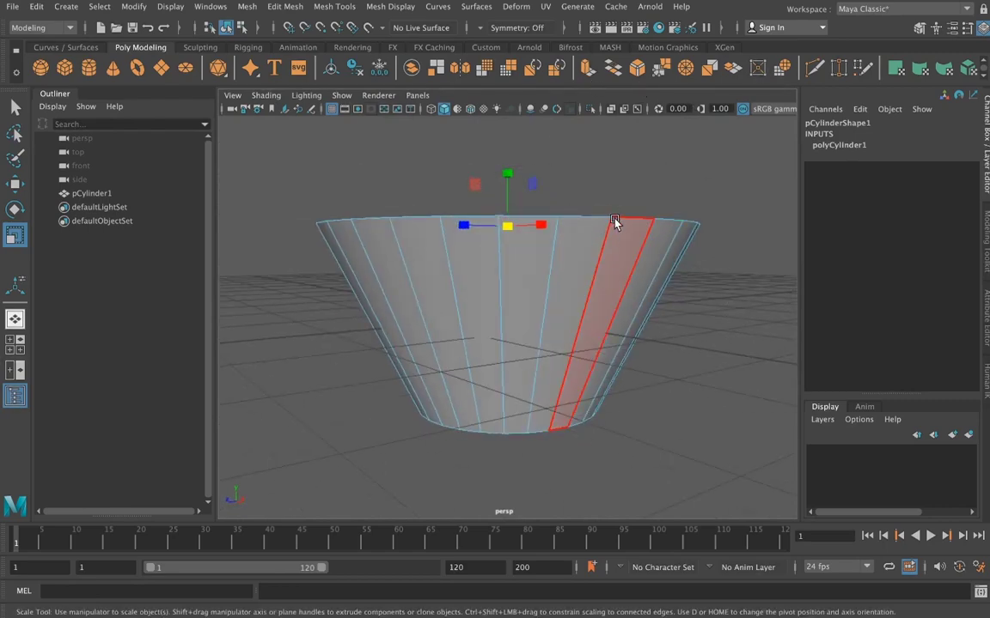
mouse_move(611, 225)
alt+mouse_down()
mouse_move(613, 242)
mouse_move(617, 183)
alt+mouse_up()
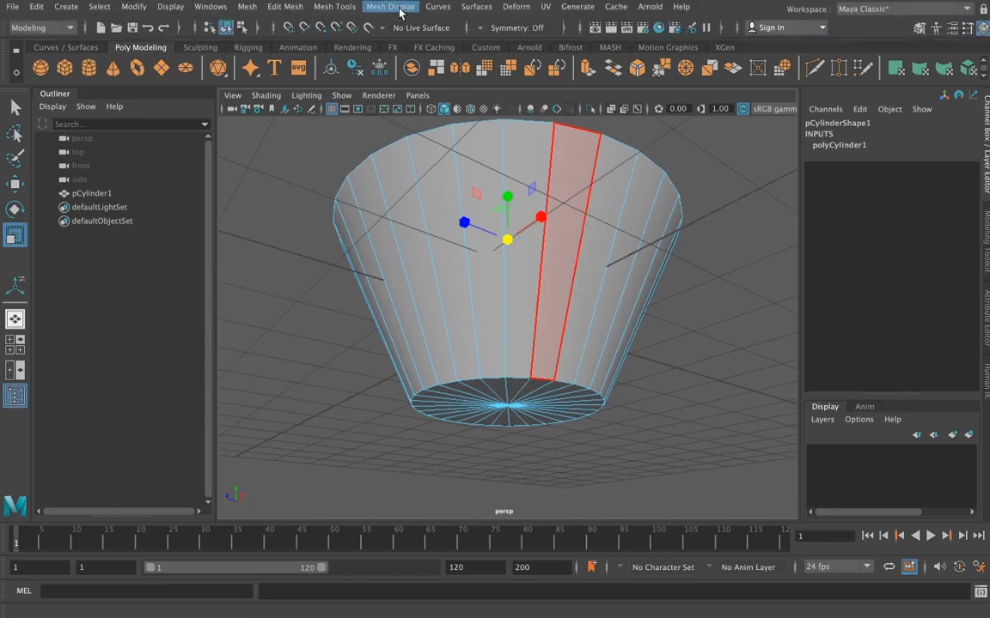
right_drag(566, 223, 609, 204)
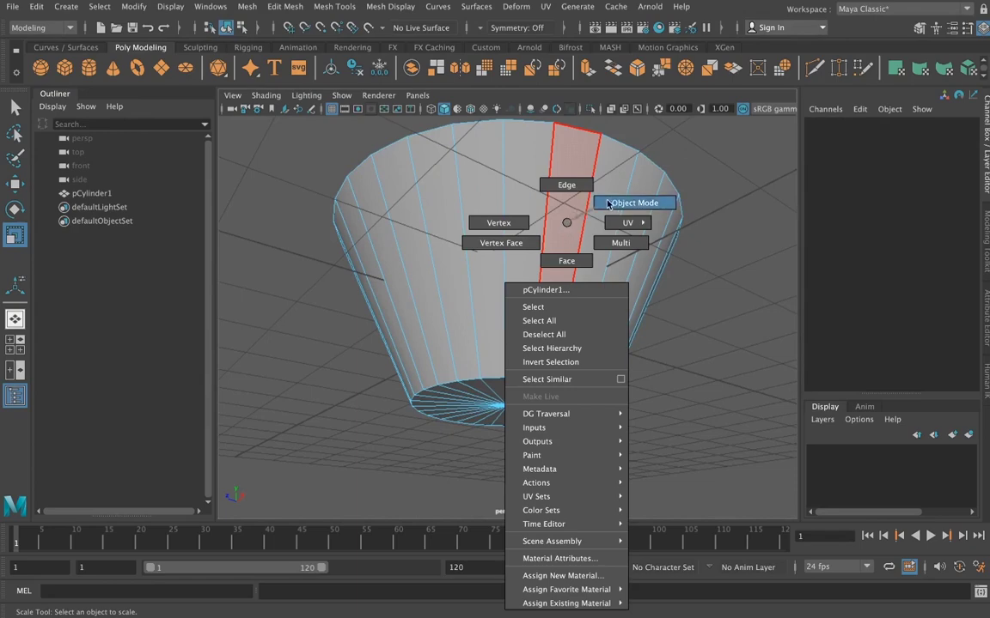
Step: Insert edge loops around the wall, near the base and partway up, undoing a misplaced one
click(608, 203)
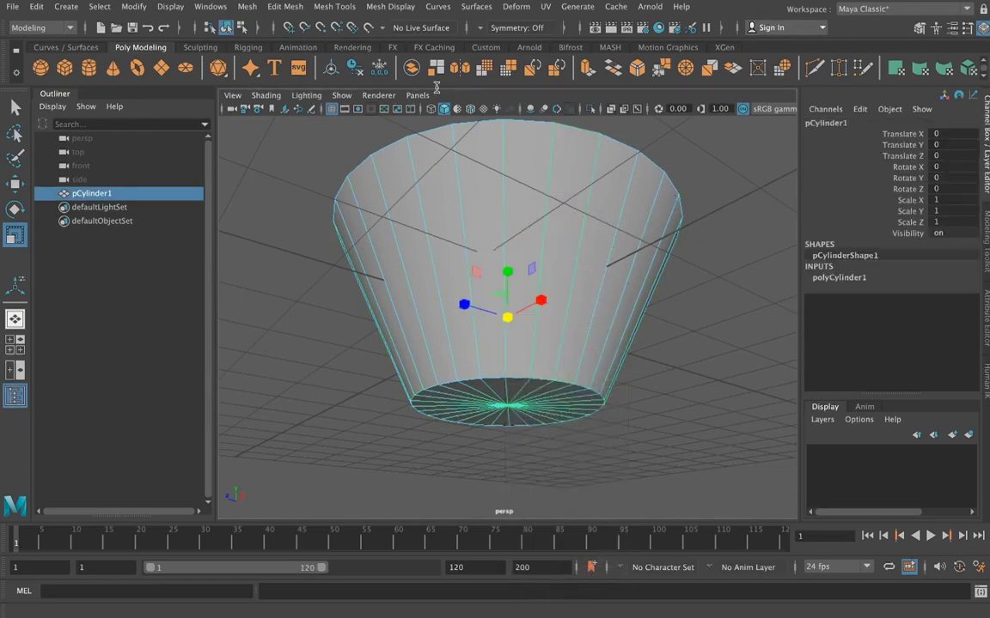
click(400, 10)
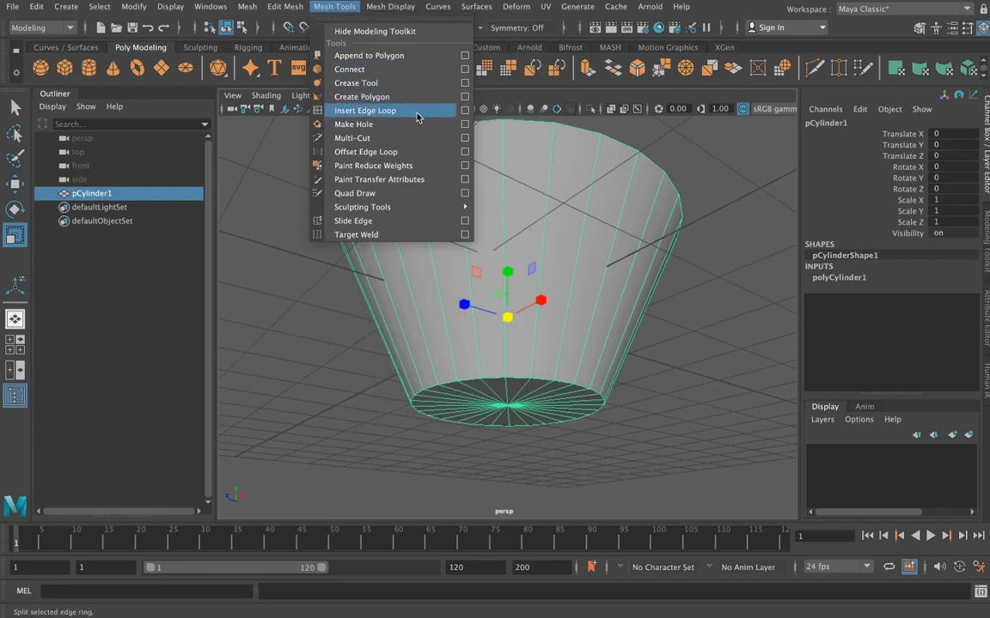
click(418, 117)
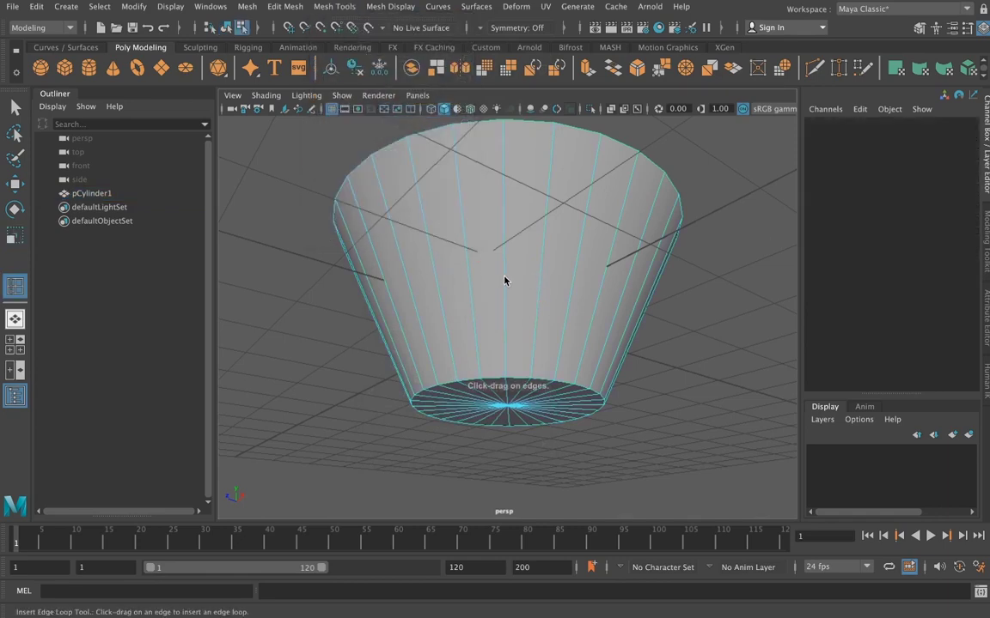
drag(505, 283, 508, 359)
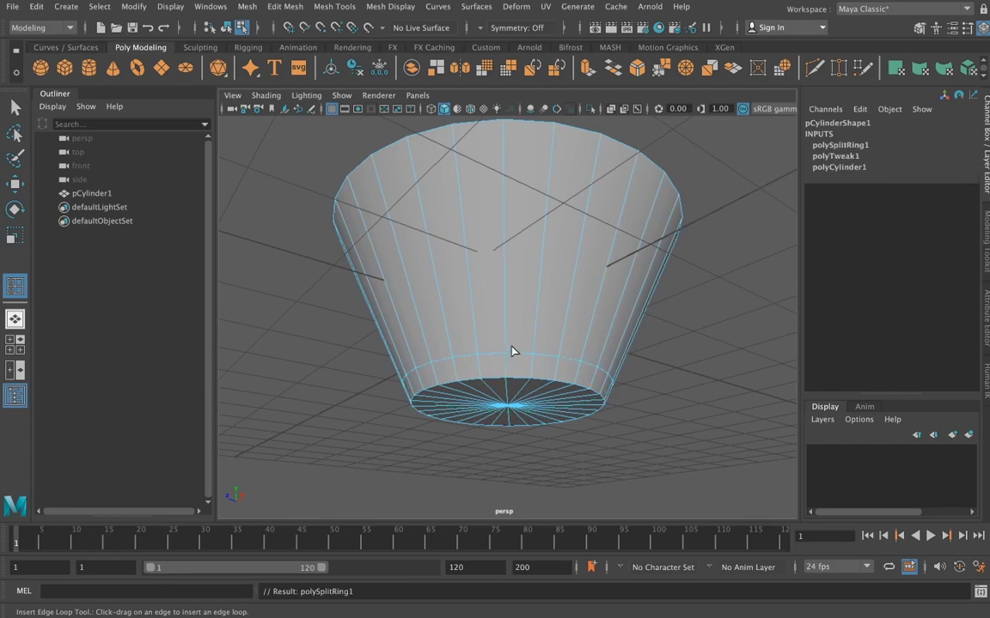
key(ctrl+z)
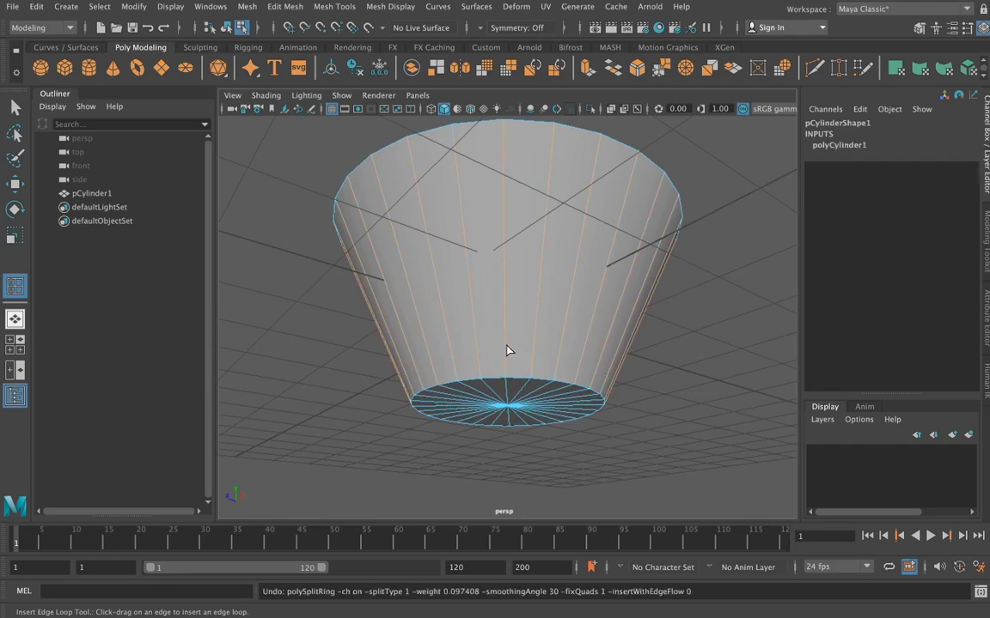
mouse_move(503, 342)
mouse_down()
mouse_move(505, 371)
mouse_move(512, 256)
mouse_move(512, 289)
mouse_move(614, 278)
mouse_move(528, 279)
mouse_move(523, 245)
mouse_move(483, 264)
mouse_move(492, 249)
mouse_move(482, 365)
mouse_up()
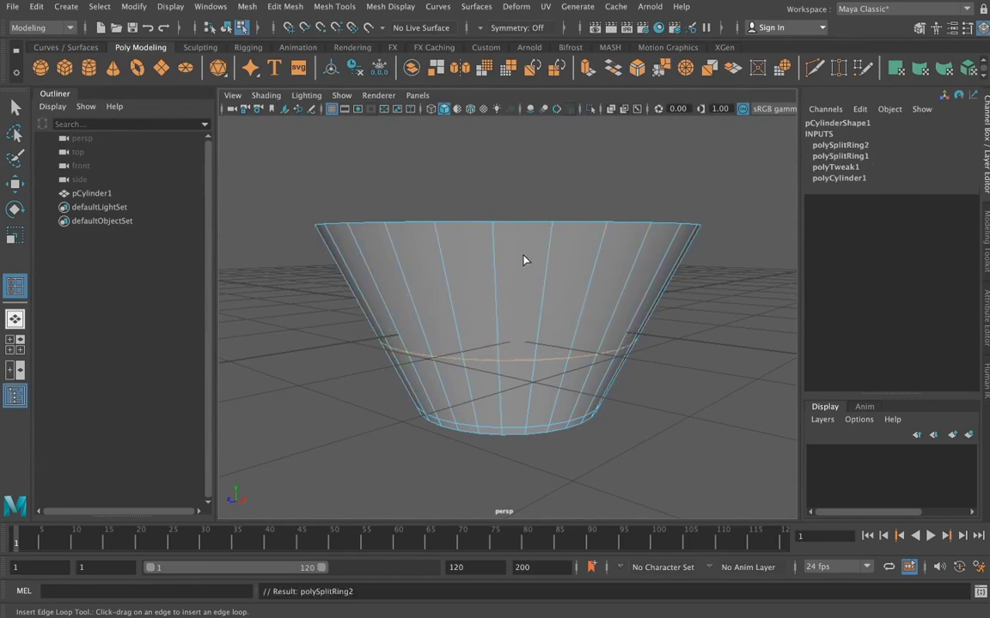
mouse_move(524, 260)
alt+mouse_down()
mouse_move(521, 281)
mouse_move(523, 235)
mouse_move(505, 342)
alt+mouse_up()
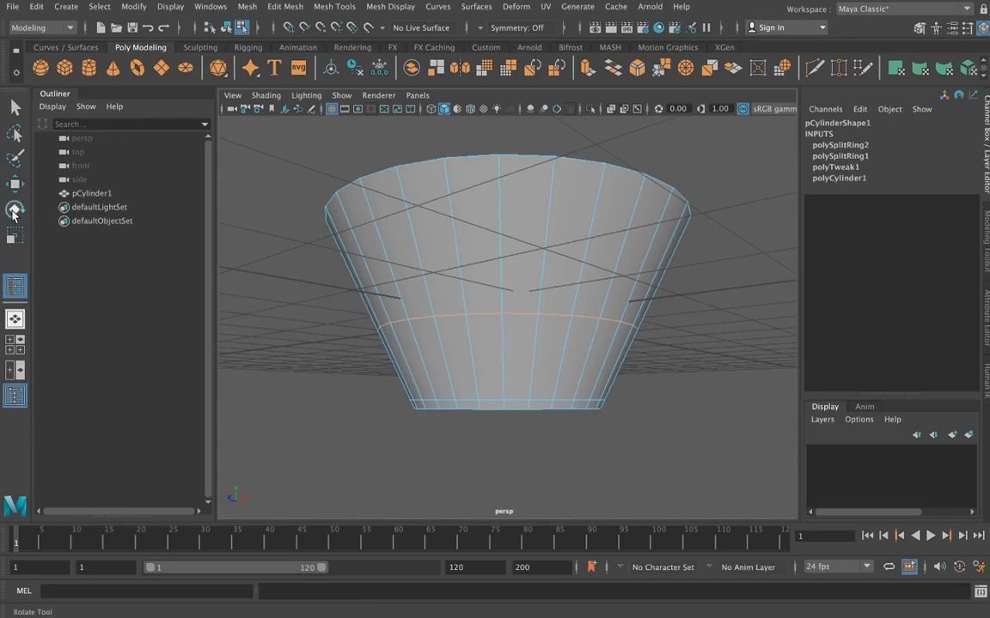
Step: Scale the middle edge loop slightly outward
click(14, 235)
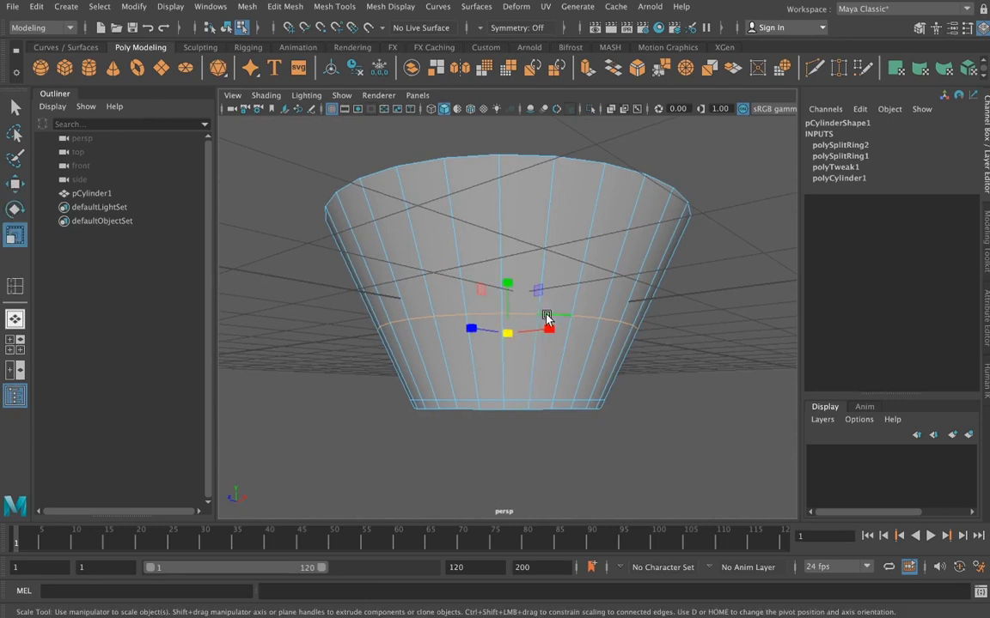
drag(509, 335, 509, 355)
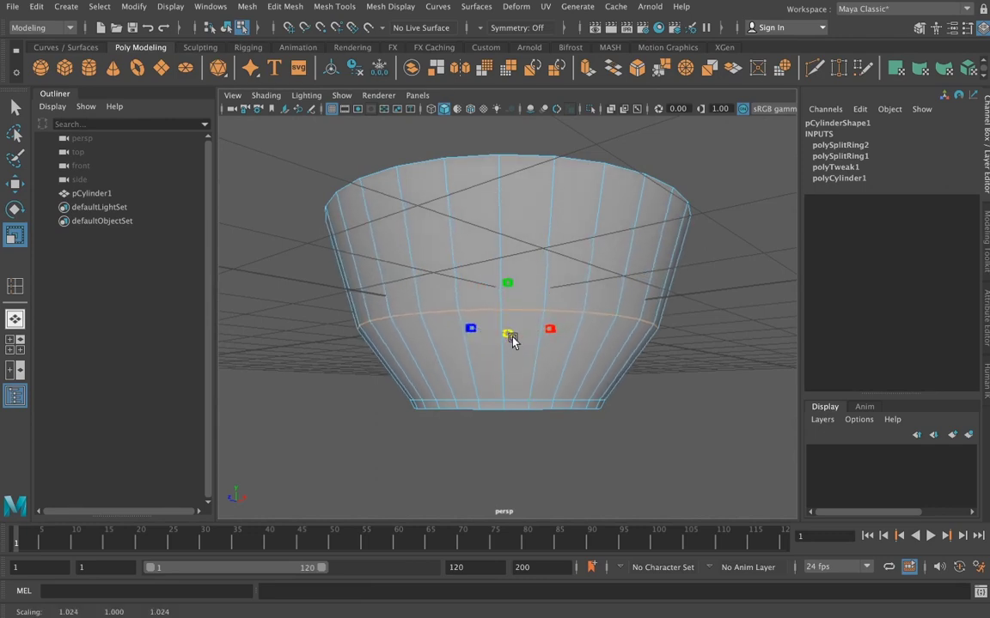
alt+drag(508, 337, 522, 312)
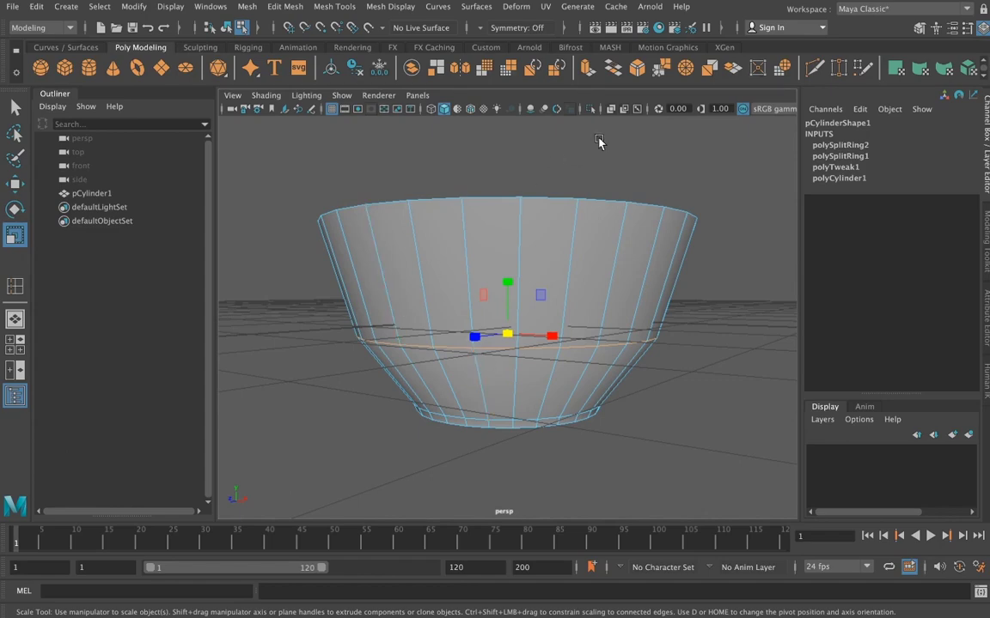
mouse_move(615, 163)
alt+mouse_down()
mouse_move(604, 248)
mouse_move(537, 251)
mouse_move(622, 248)
mouse_move(641, 215)
mouse_move(581, 267)
mouse_move(490, 249)
alt+mouse_up()
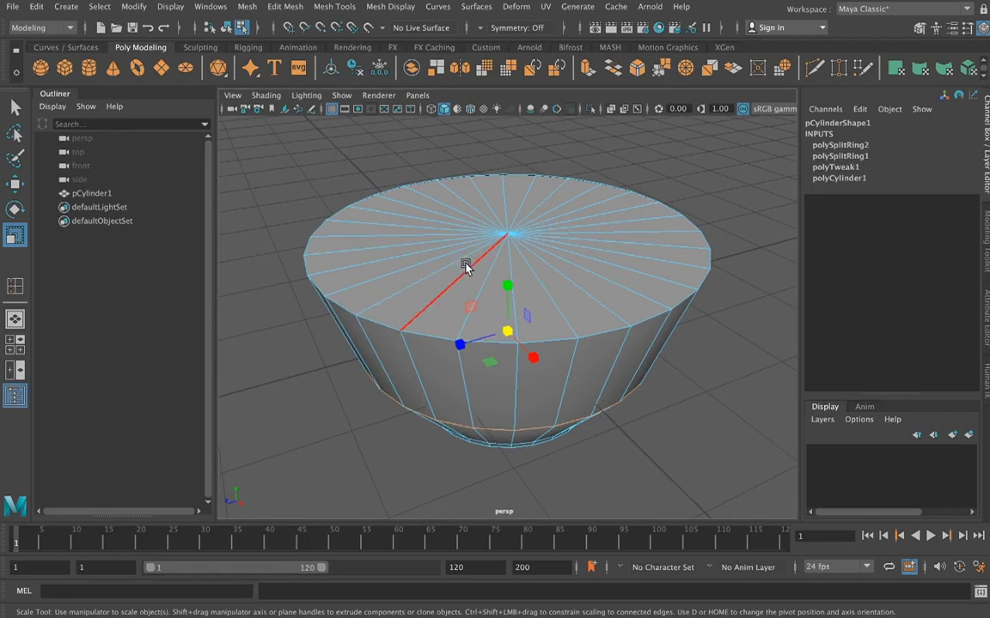
mouse_move(481, 245)
alt+mouse_down()
mouse_move(542, 259)
mouse_move(506, 274)
alt+mouse_up()
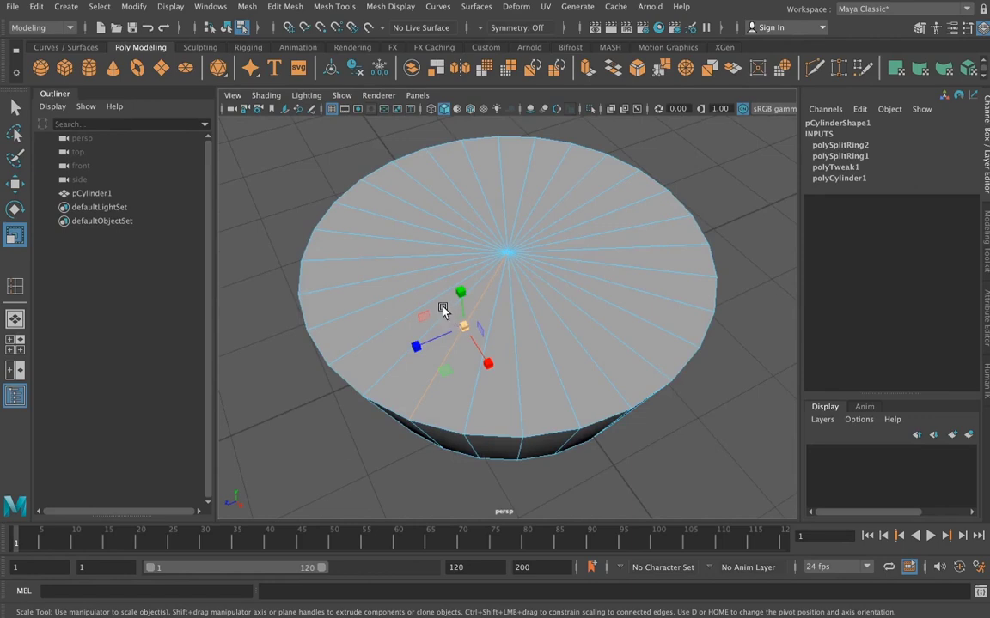
Step: Select the top cap's radial spoke edges and delete them
key(ctrl+shift+x)
mouse_move(445, 312)
mouse_down()
mouse_move(414, 270)
mouse_move(552, 194)
mouse_move(570, 298)
mouse_move(479, 296)
mouse_up()
key(Delete)
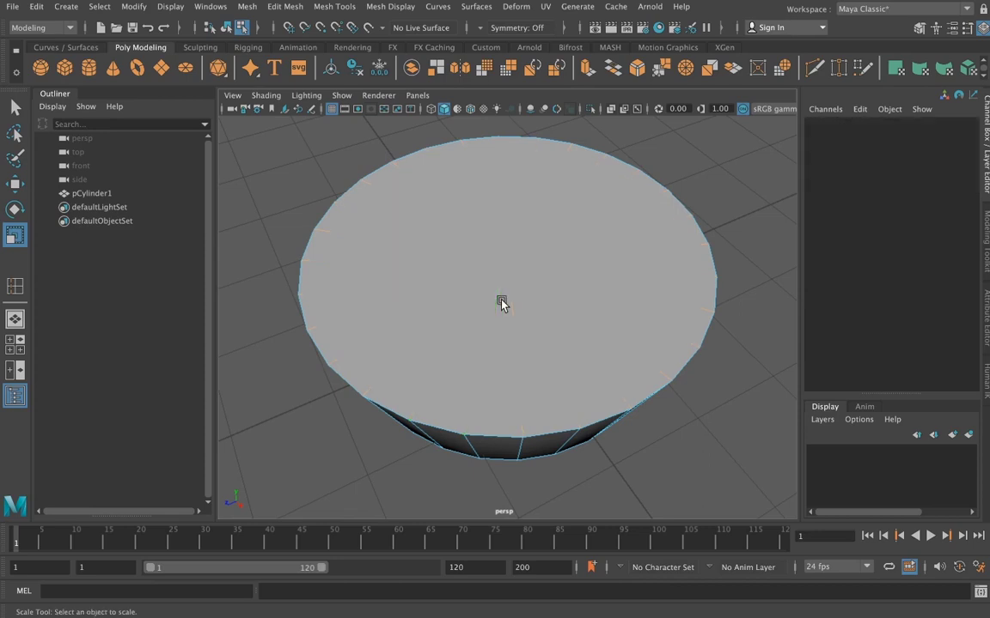
Step: Select the top cap face, extrude it and scale it slightly inward to form a rim
right_click(504, 273)
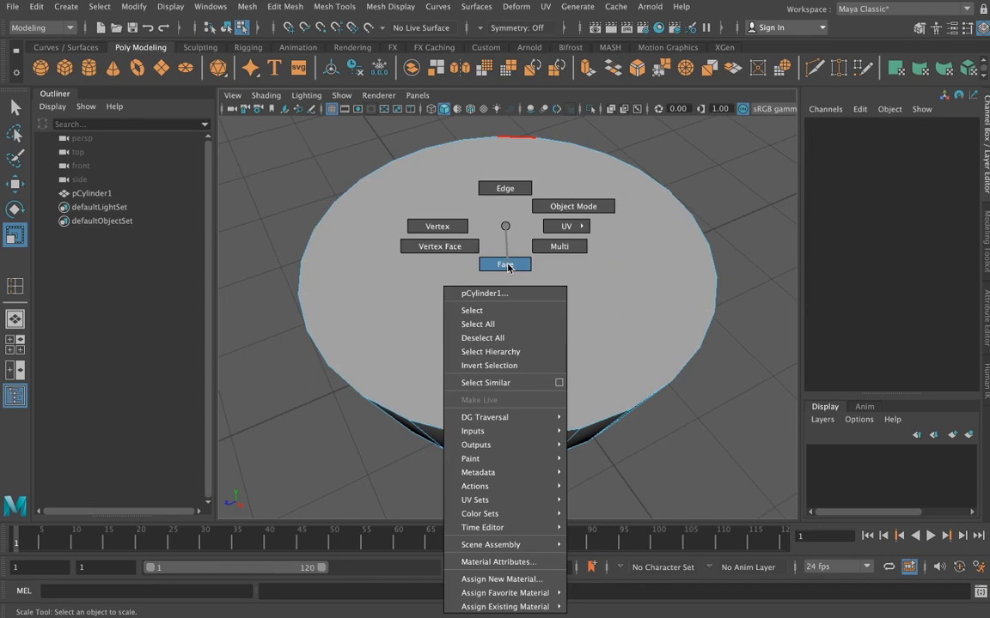
click(526, 256)
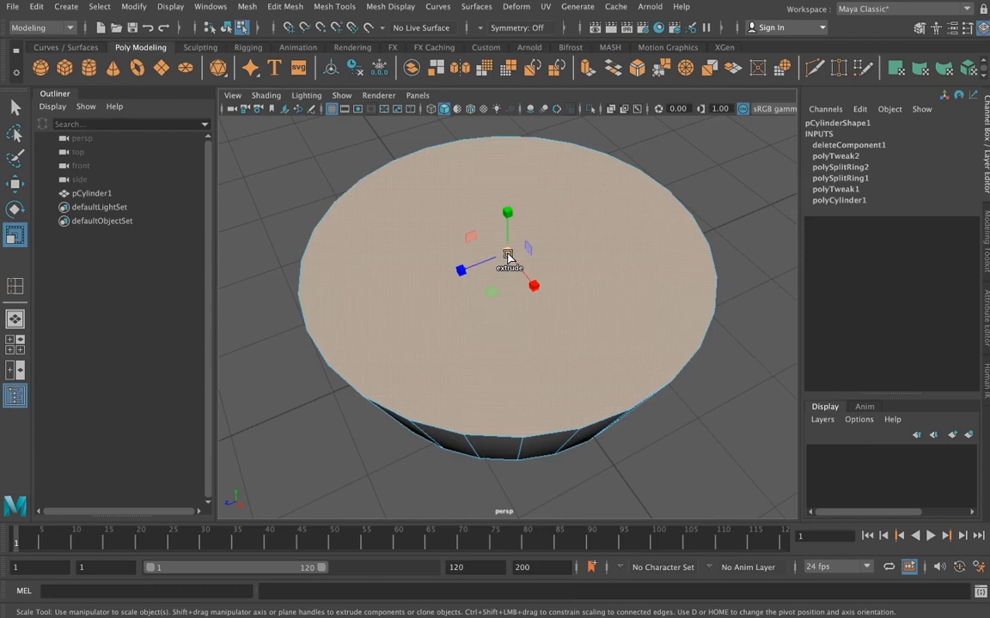
shift+drag(507, 256, 495, 251)
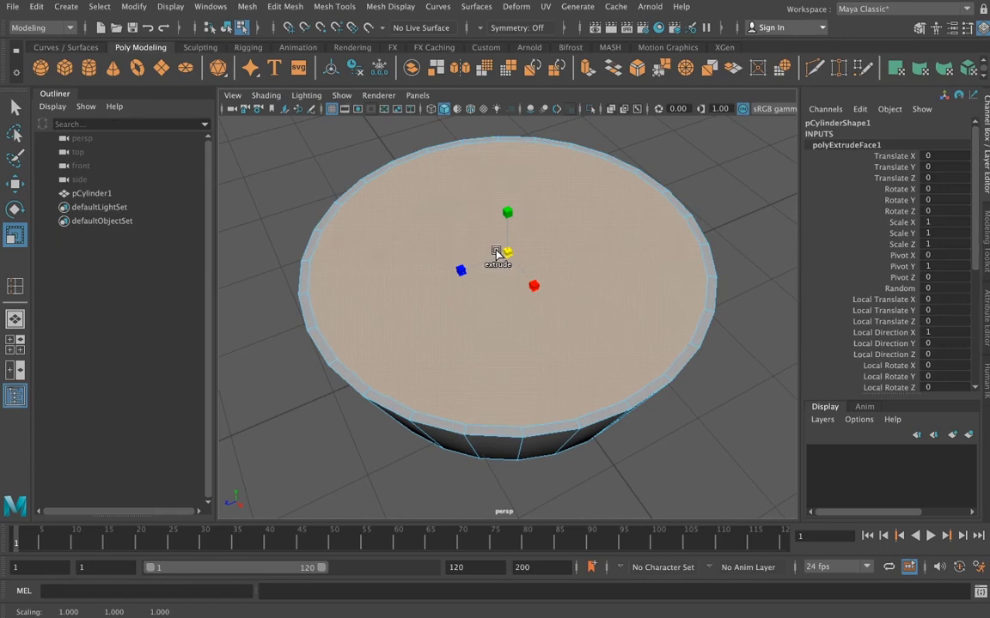
drag(495, 252, 497, 263)
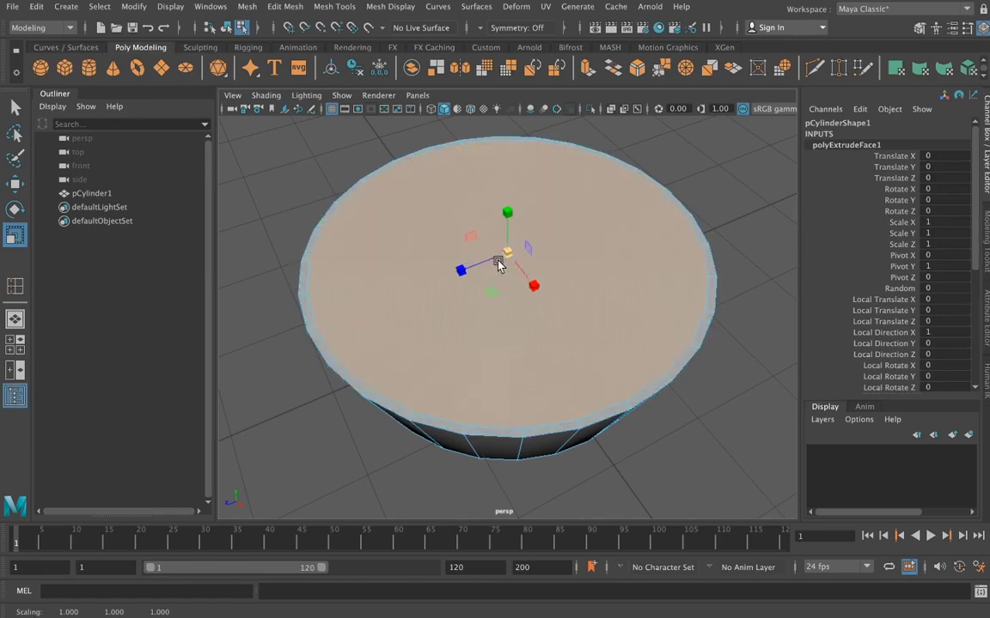
Step: Extrude the inset top face downward deep into the cylinder
click(15, 186)
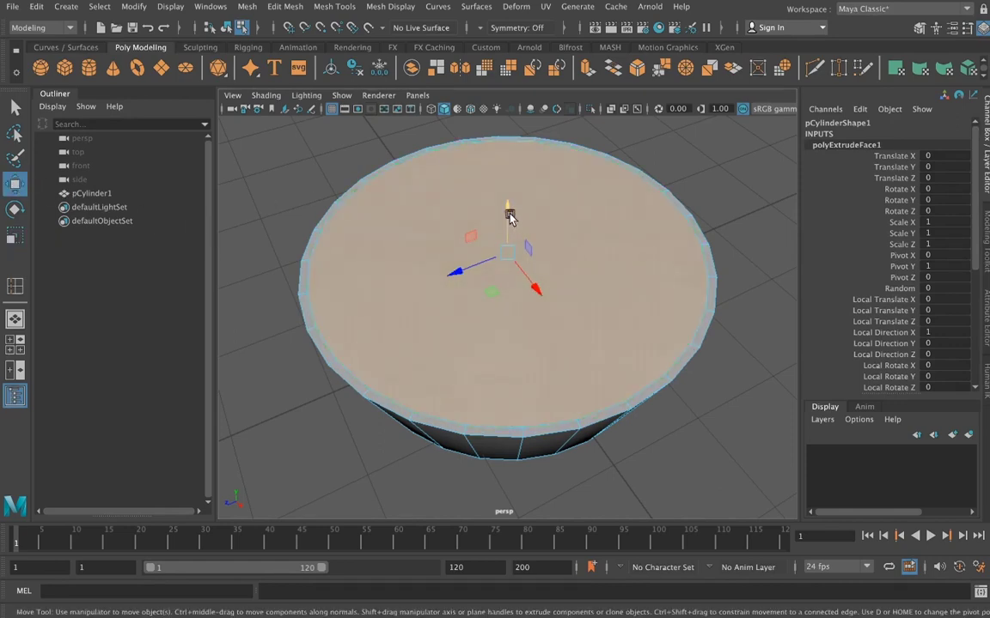
mouse_move(508, 219)
shift+mouse_down()
mouse_move(508, 273)
mouse_move(534, 240)
mouse_move(507, 239)
mouse_move(507, 269)
shift+mouse_up()
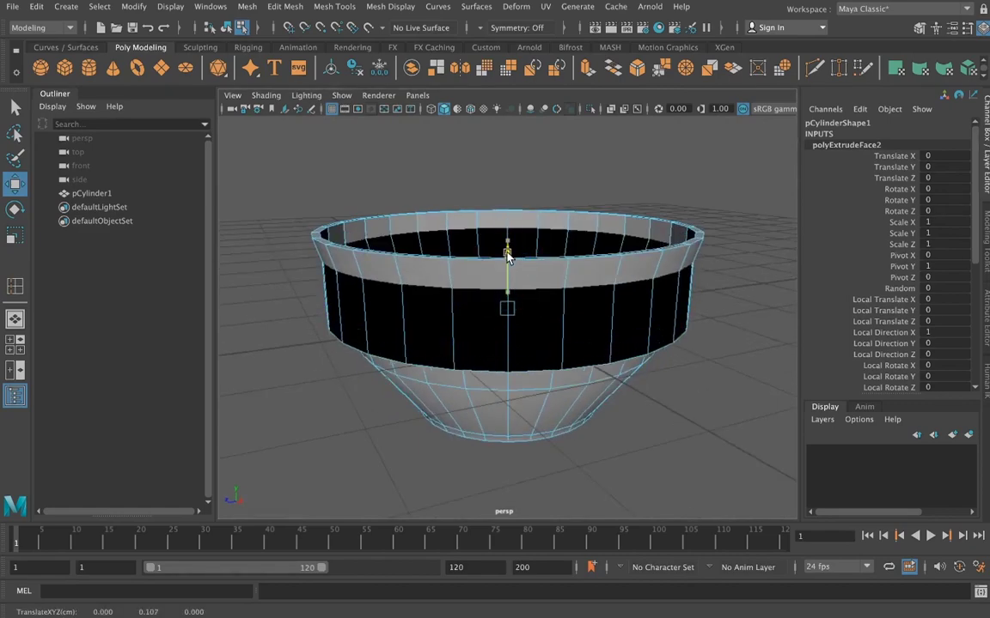
mouse_move(570, 294)
alt+mouse_down()
mouse_move(562, 249)
mouse_move(561, 278)
mouse_move(561, 251)
mouse_move(558, 269)
mouse_move(559, 258)
mouse_move(510, 290)
alt+mouse_up()
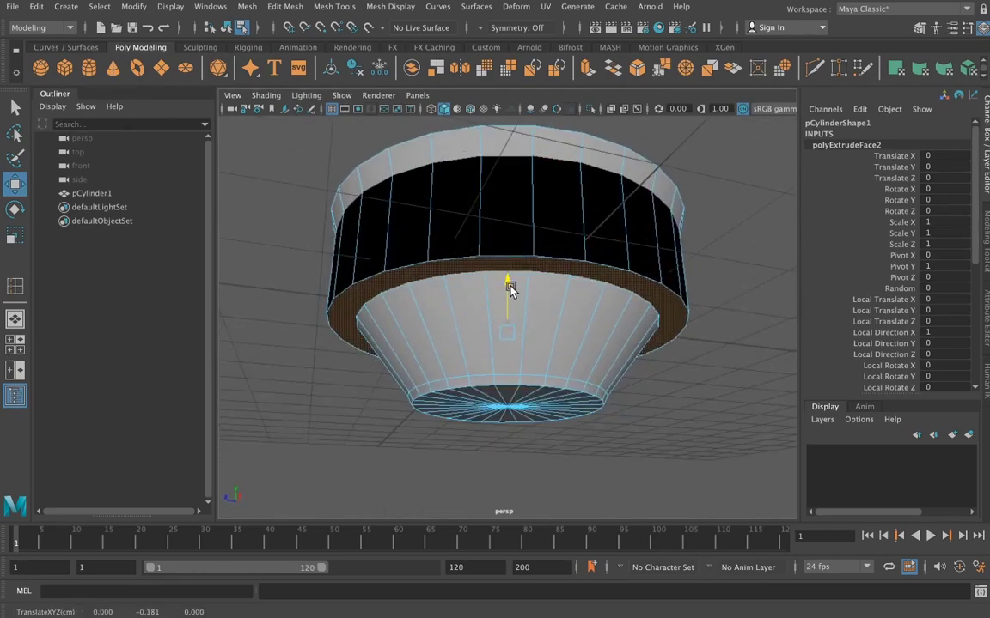
mouse_move(565, 236)
alt+mouse_down()
mouse_move(558, 309)
mouse_move(530, 307)
alt+mouse_up()
Step: Scale the sunken face smaller to taper the inner walls into a floor
click(15, 234)
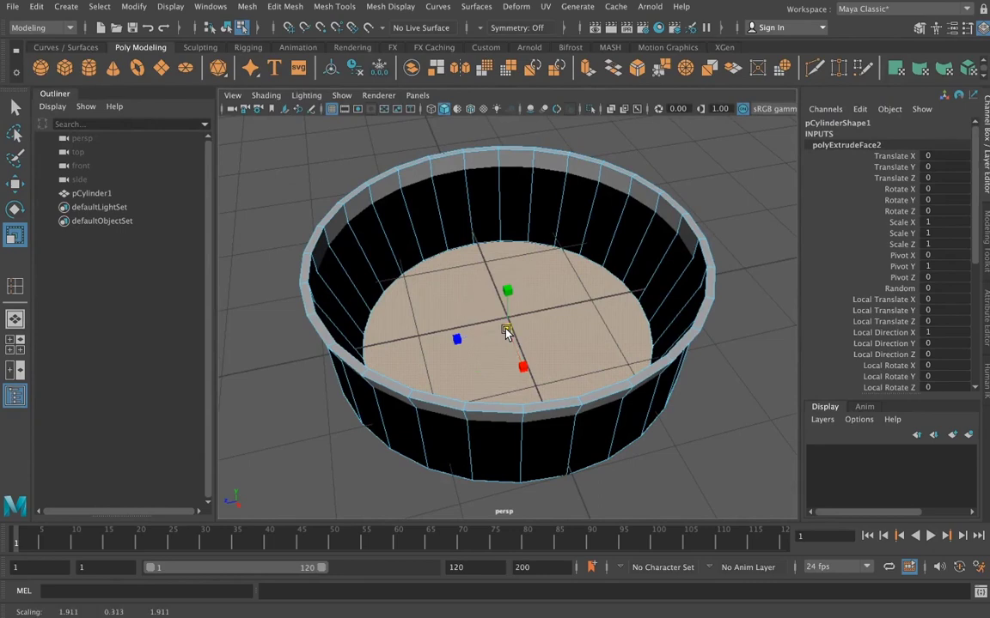
drag(506, 331, 462, 326)
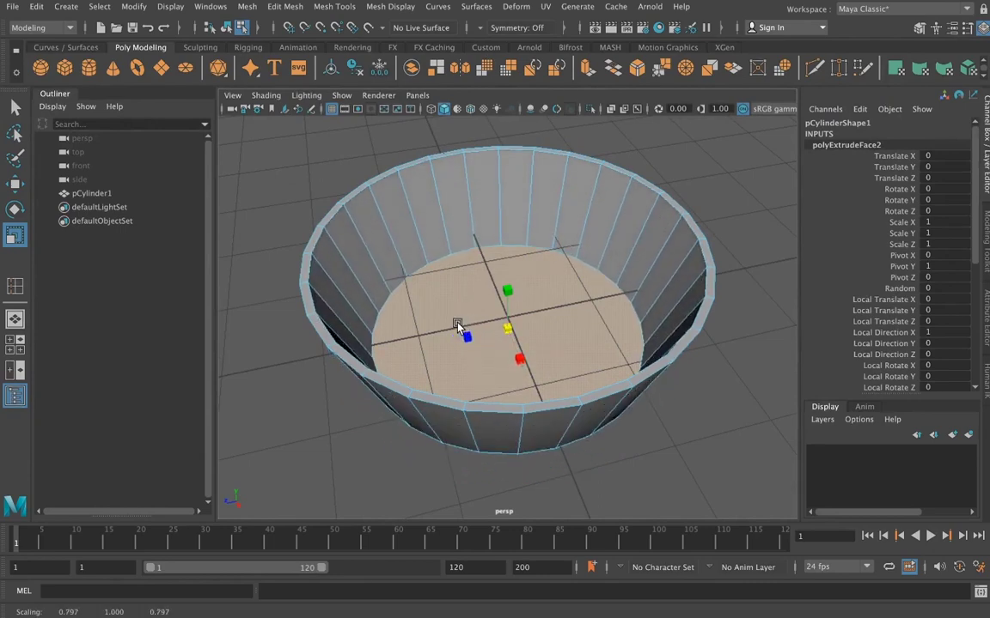
mouse_move(532, 347)
alt+mouse_down()
mouse_move(531, 305)
mouse_move(457, 294)
mouse_move(492, 326)
mouse_move(485, 360)
alt+mouse_up()
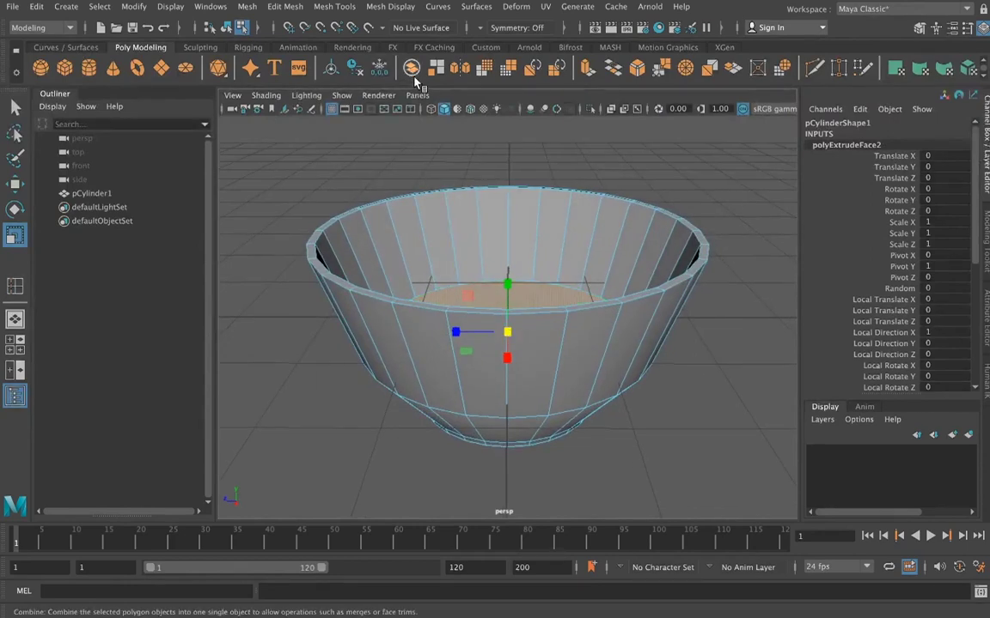
Step: Switch the viewport to wireframe and widen the inner floor slightly
click(431, 115)
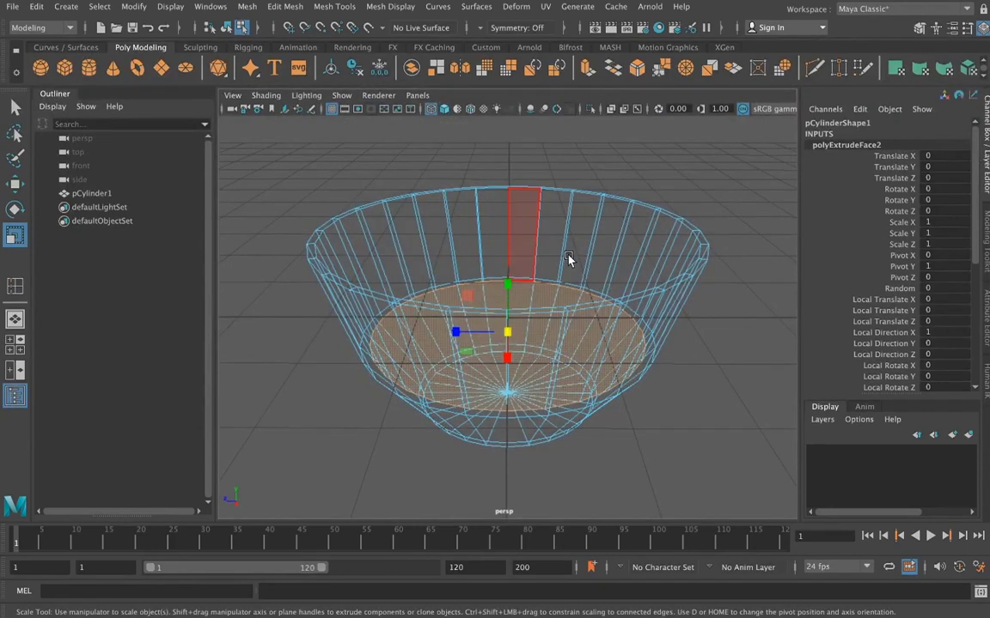
mouse_move(567, 259)
alt+mouse_down()
mouse_move(552, 221)
mouse_move(543, 228)
mouse_move(616, 251)
mouse_move(614, 316)
mouse_move(579, 276)
mouse_move(565, 221)
mouse_move(569, 249)
mouse_move(530, 298)
alt+mouse_up()
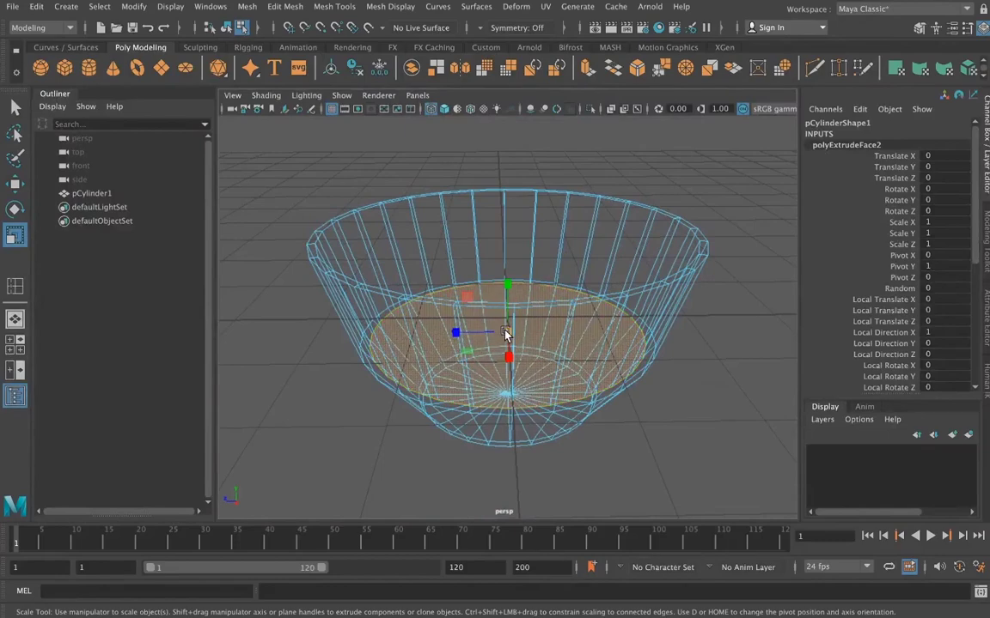
mouse_move(506, 334)
mouse_down()
mouse_move(541, 294)
mouse_move(535, 250)
mouse_move(532, 260)
mouse_up()
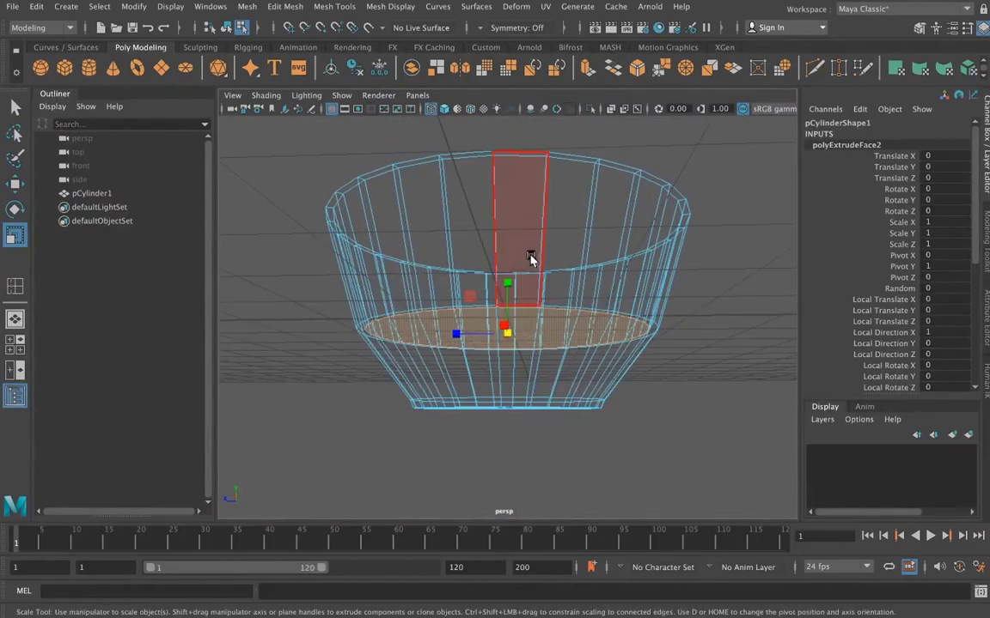
click(15, 183)
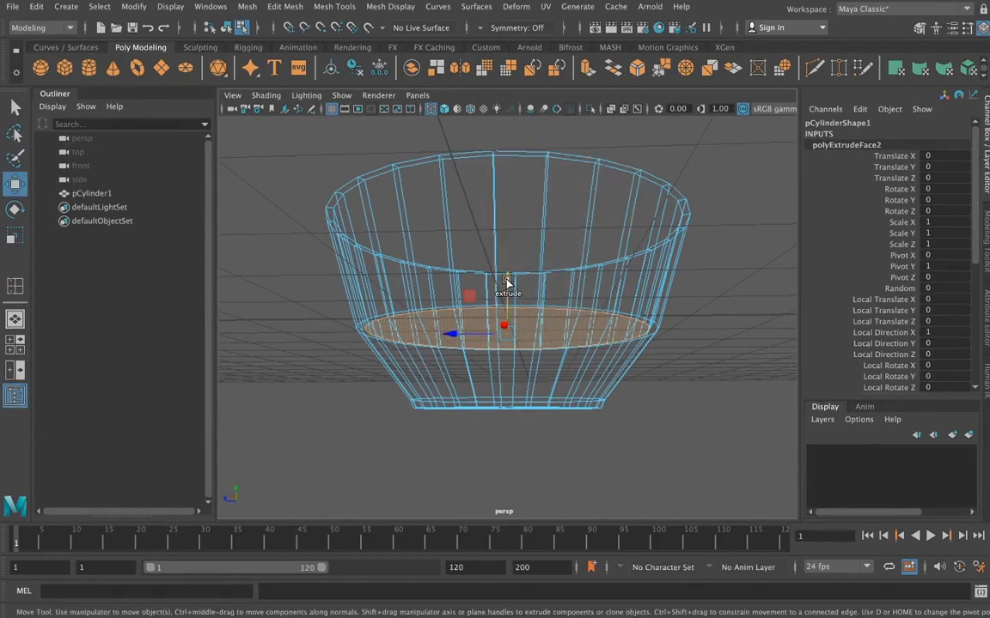
Step: Extrude the floor further down, scale it to about 0.64, and restore smooth shading
shift+drag(507, 282, 510, 344)
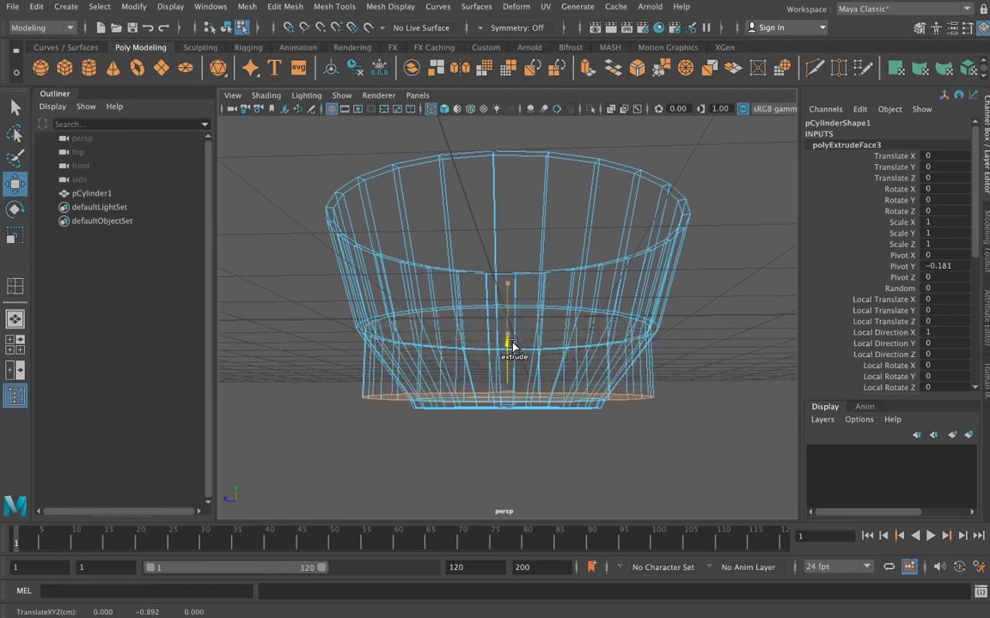
alt+drag(553, 286, 565, 323)
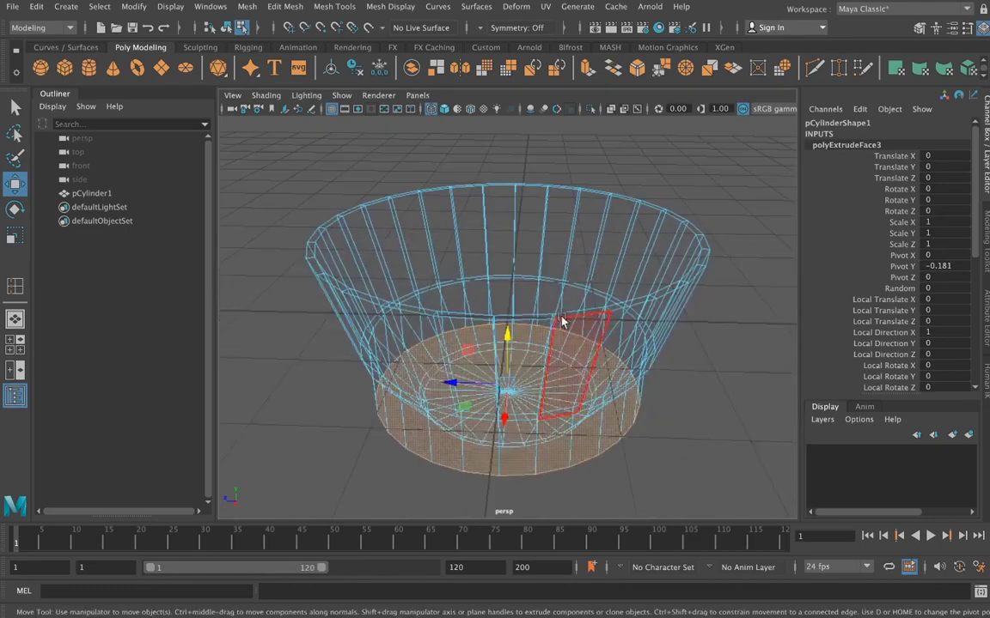
key(r)
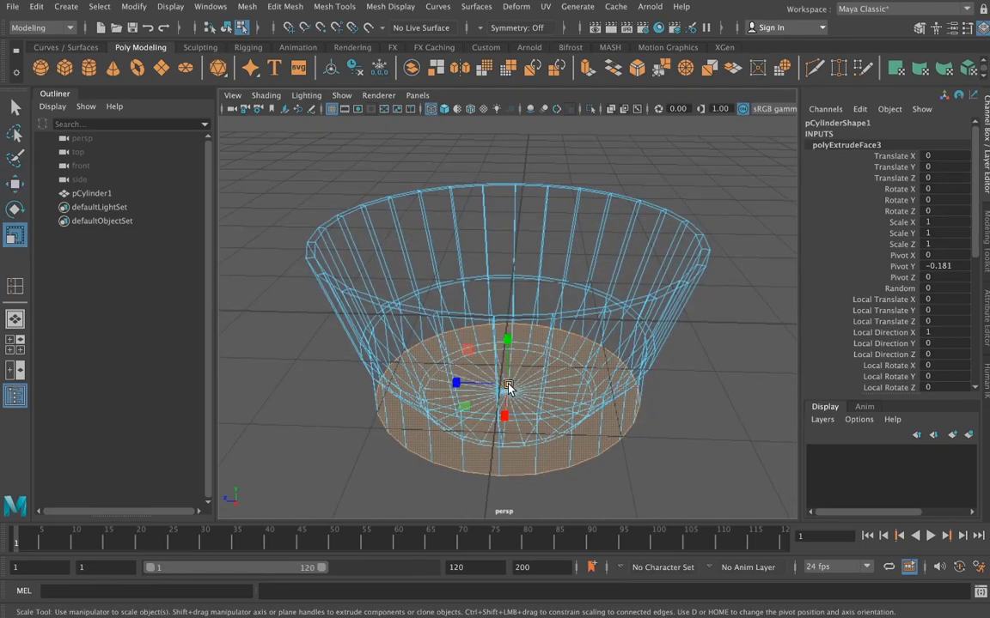
drag(508, 388, 442, 375)
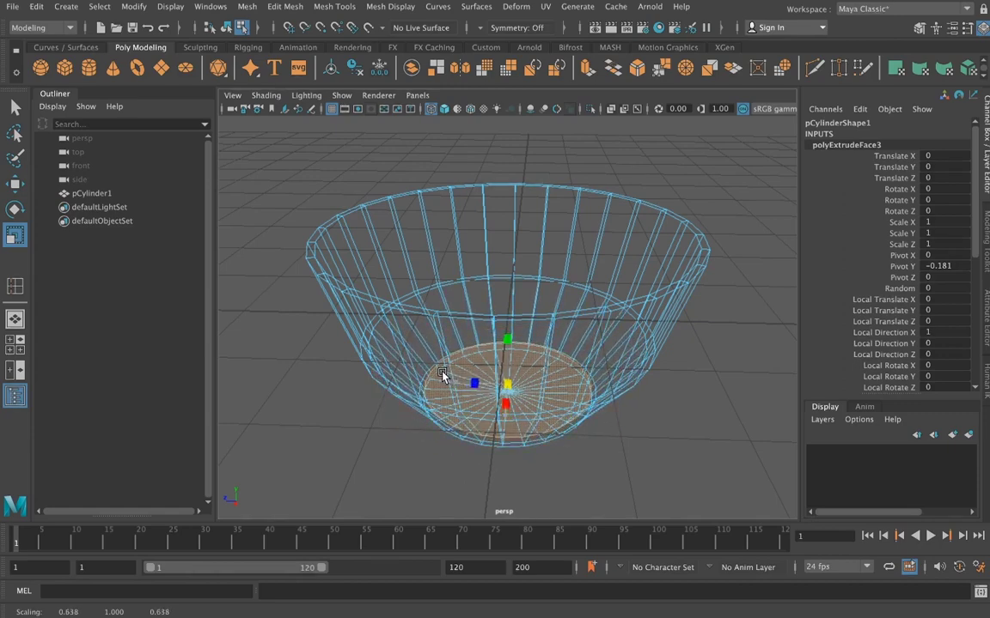
mouse_move(650, 430)
alt+mouse_down()
mouse_move(658, 399)
mouse_move(643, 380)
mouse_move(578, 402)
mouse_move(676, 404)
mouse_move(676, 449)
alt+mouse_up()
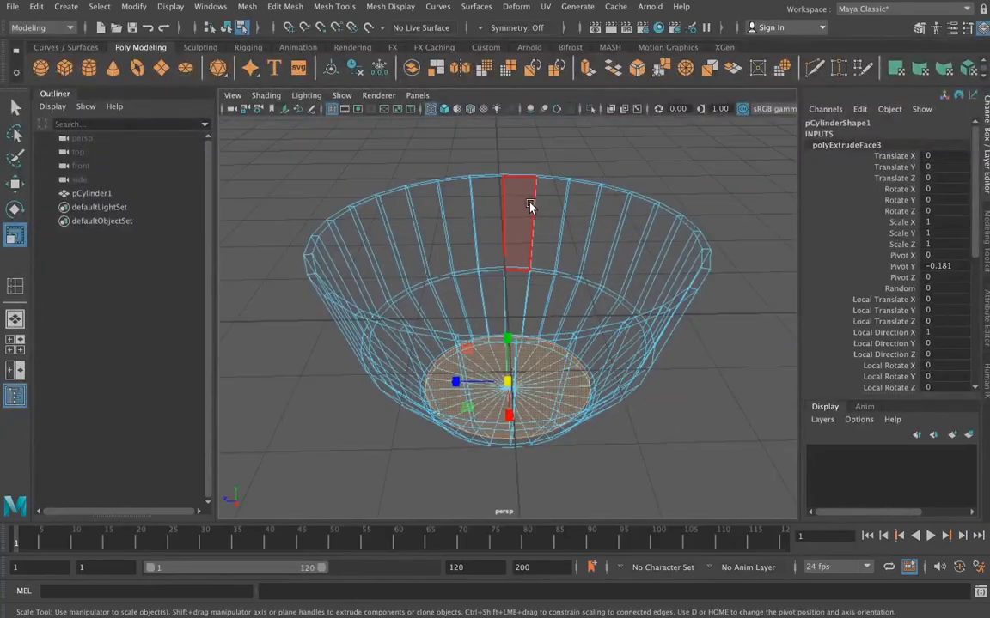
click(443, 110)
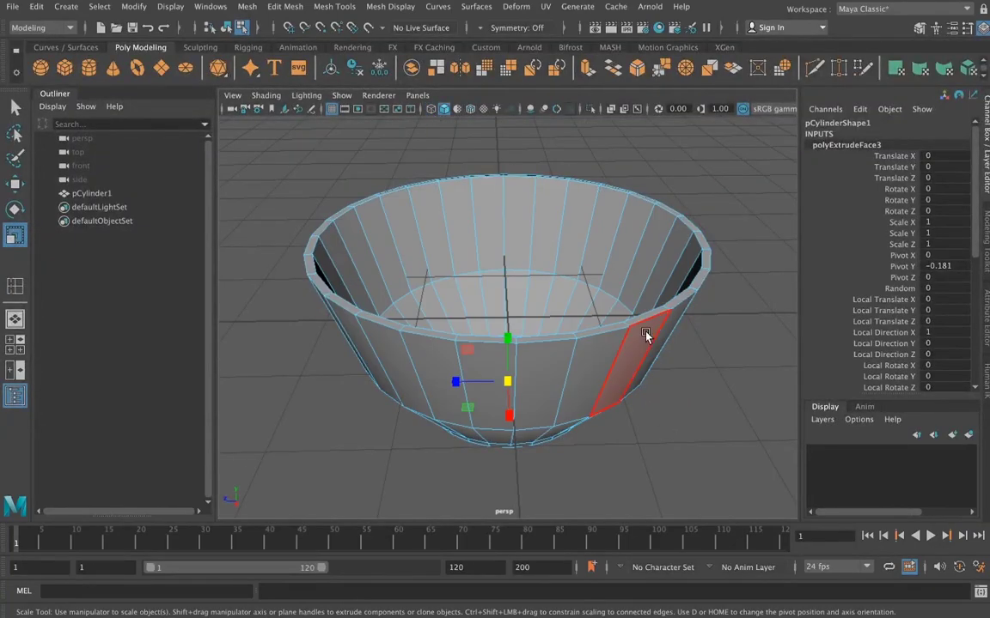
Step: Clear the selection, pick two adjacent rim faces and extend to the whole top-rim face loop
mouse_move(651, 332)
alt+mouse_down()
mouse_move(636, 302)
mouse_move(567, 271)
mouse_move(495, 316)
mouse_move(733, 319)
mouse_move(593, 392)
alt+mouse_up()
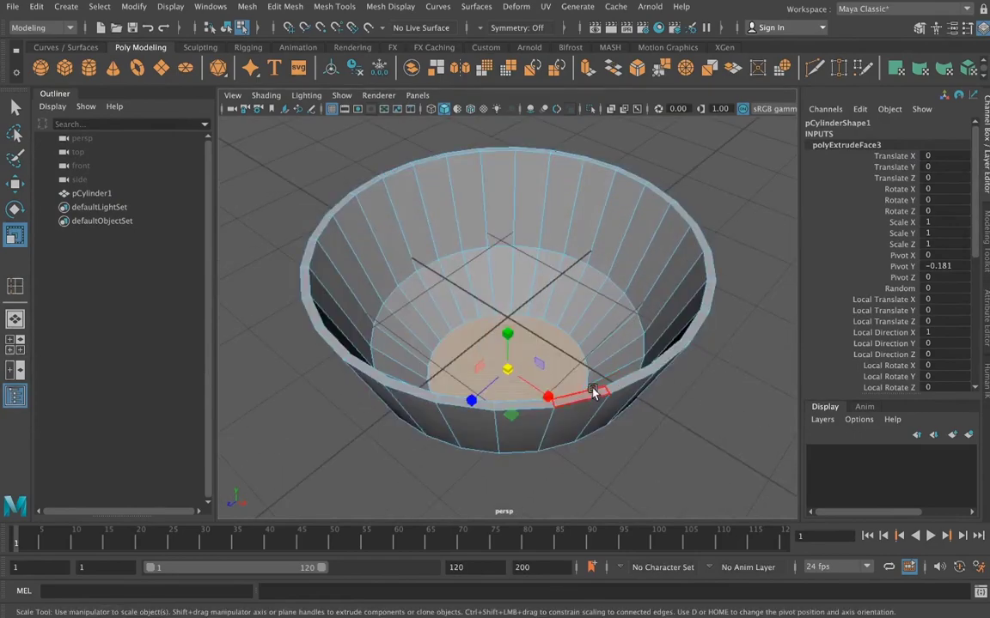
click(757, 268)
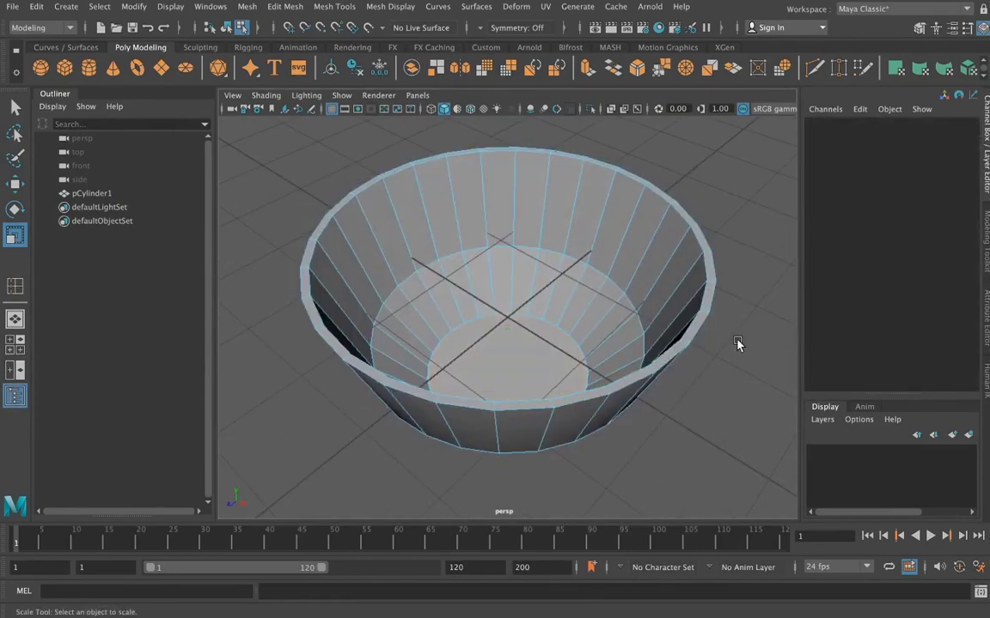
mouse_move(738, 342)
alt+mouse_down()
mouse_move(744, 274)
mouse_move(735, 283)
mouse_move(740, 342)
alt+mouse_up()
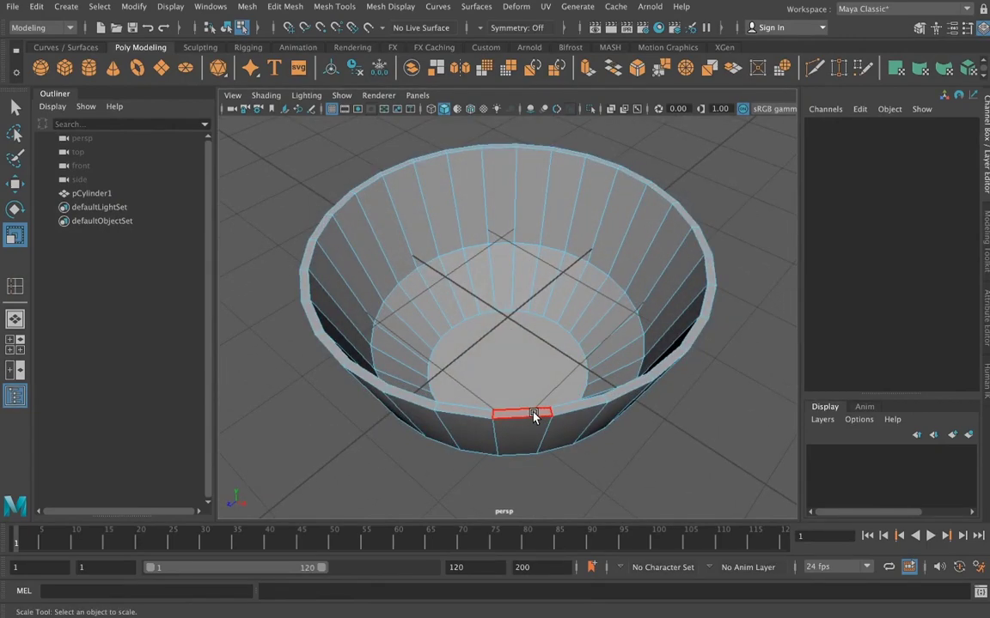
right_drag(530, 226, 550, 266)
click(512, 415)
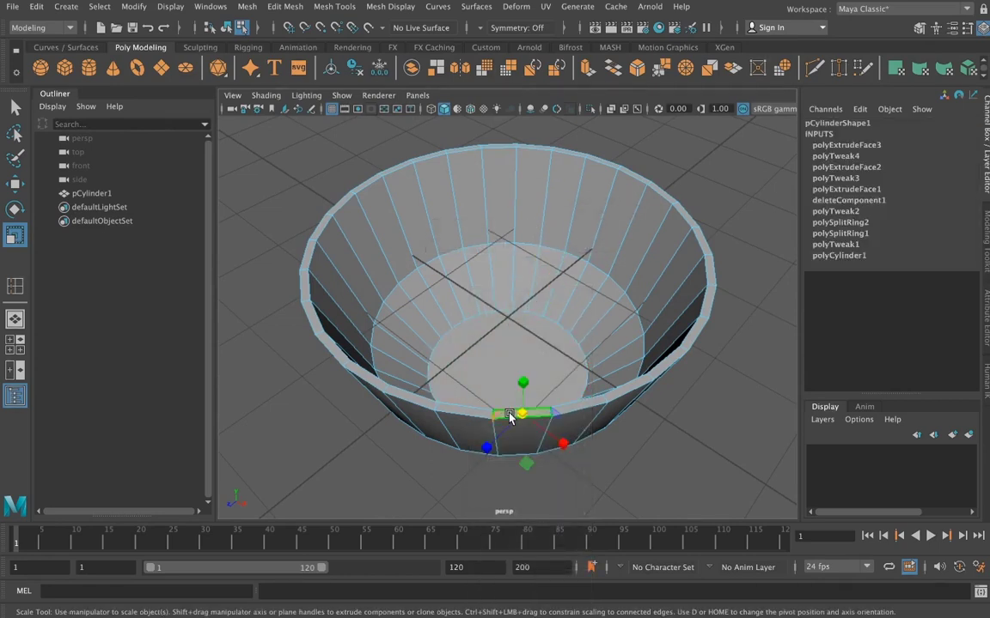
click(463, 412)
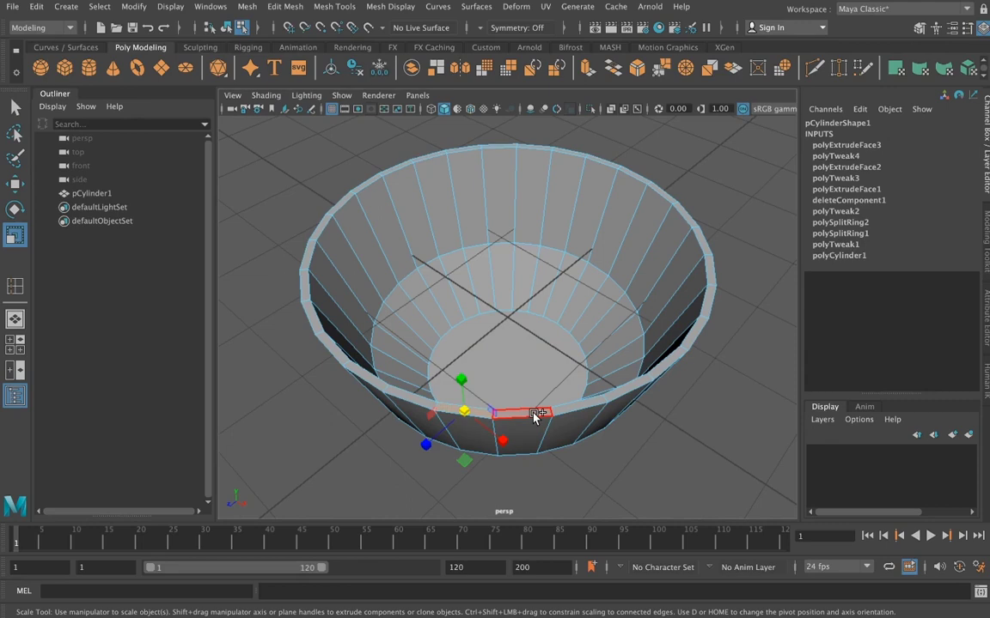
shift+double_click(535, 416)
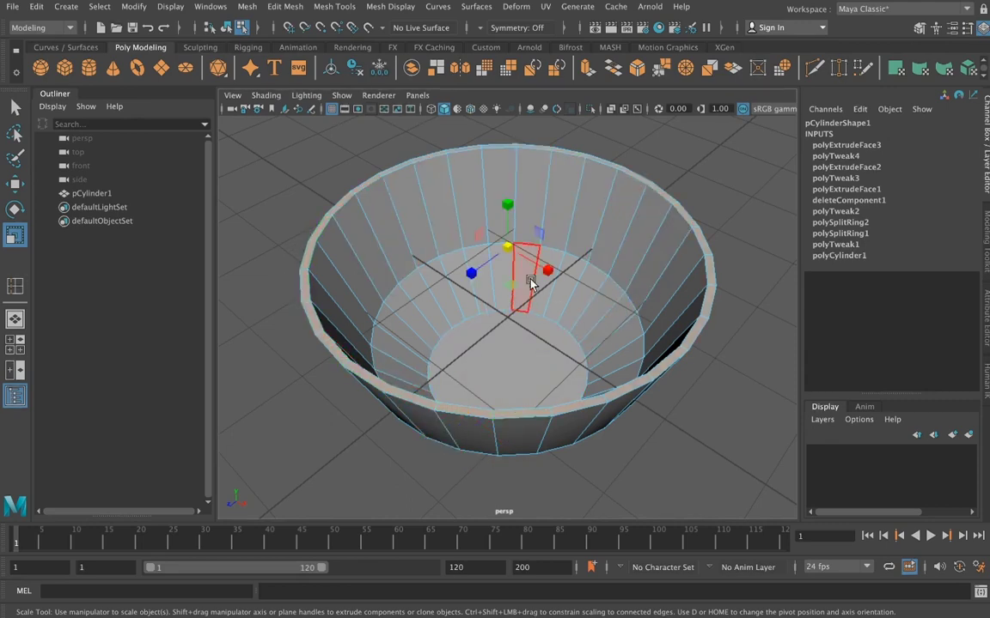
Step: Raise the selected rim faces slightly upward with the Move tool
click(14, 185)
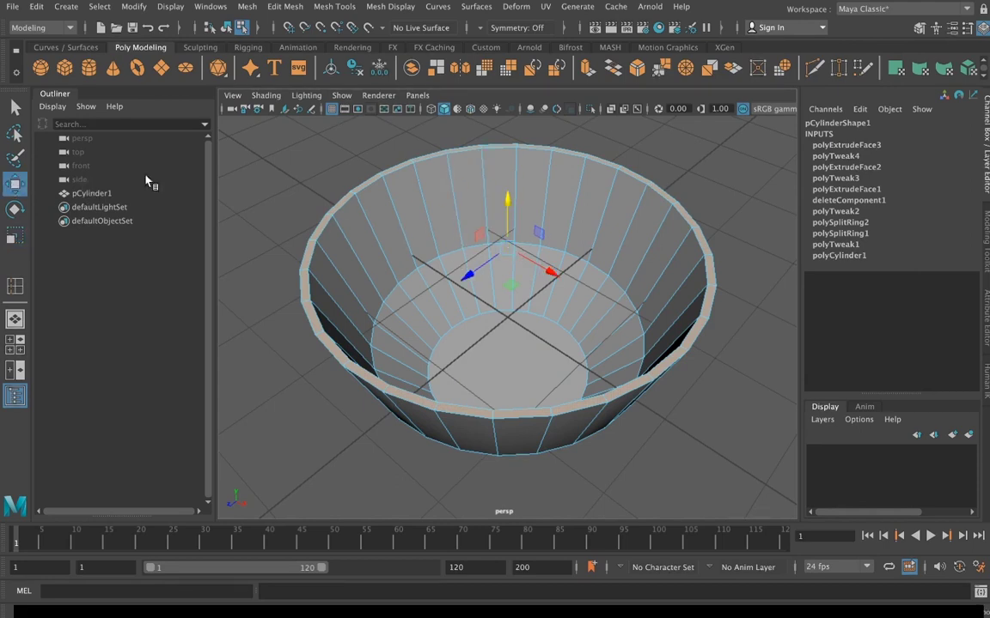
alt+drag(587, 291, 588, 252)
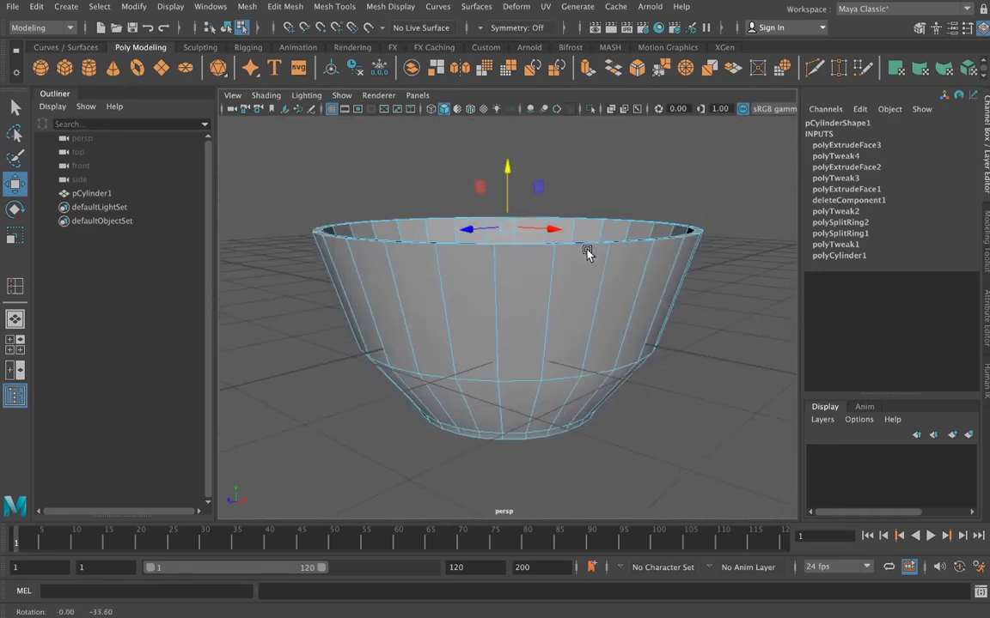
drag(510, 186, 516, 243)
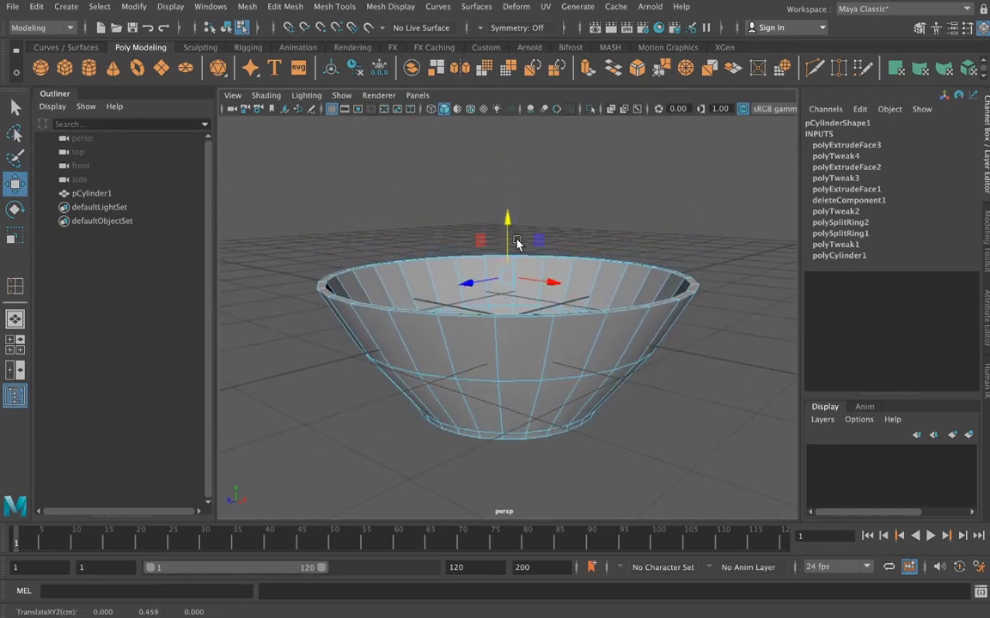
Step: Scale the rim face ring inward to 0.97 in X and Z
mouse_move(624, 266)
alt+mouse_down()
mouse_move(646, 252)
mouse_move(614, 260)
alt+mouse_up()
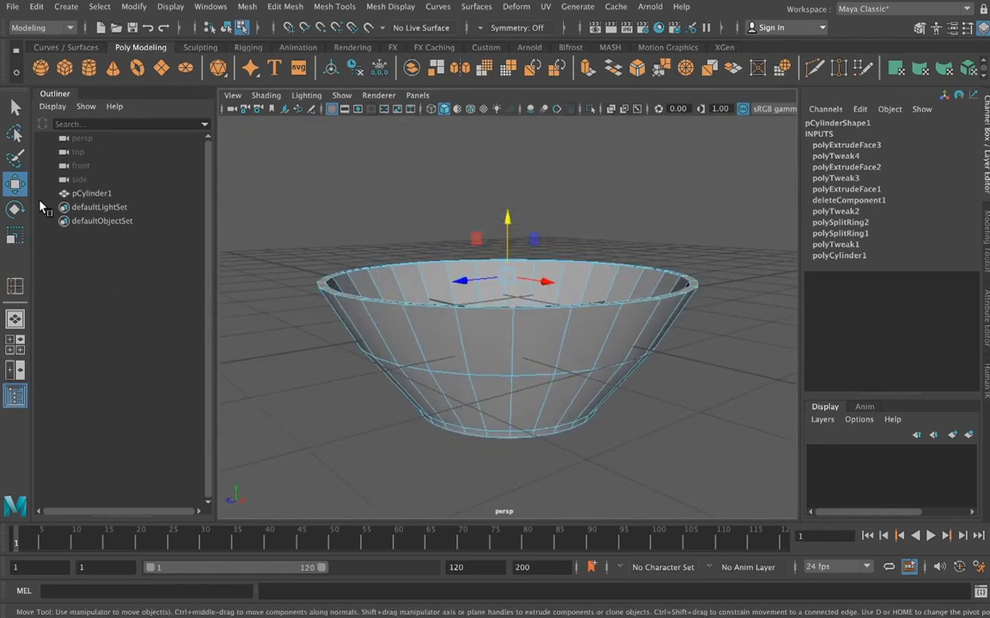
click(13, 234)
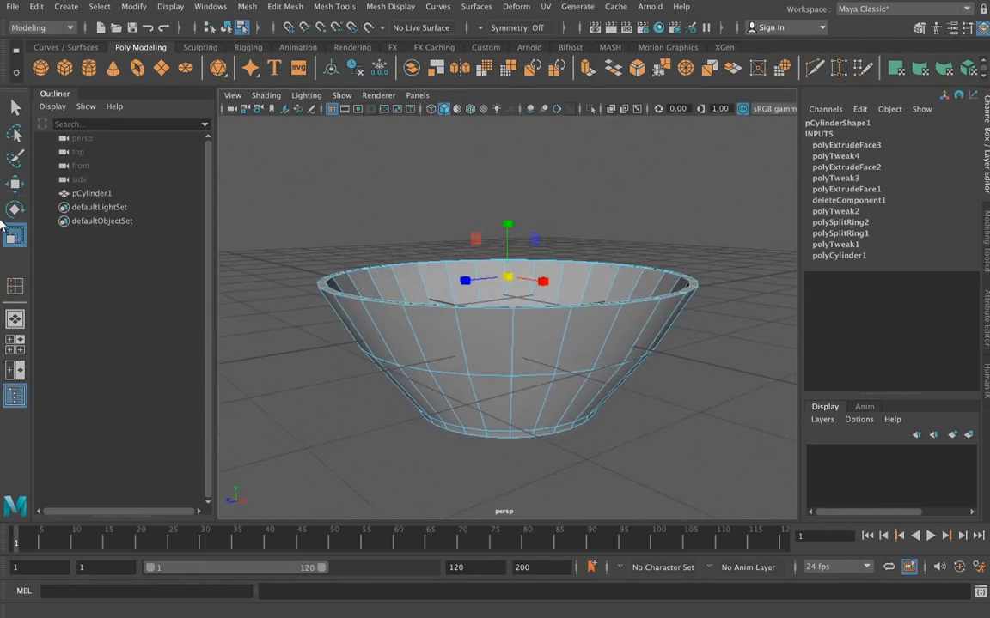
mouse_move(509, 283)
mouse_down()
mouse_move(563, 291)
mouse_move(594, 270)
mouse_move(573, 289)
mouse_move(544, 370)
mouse_up()
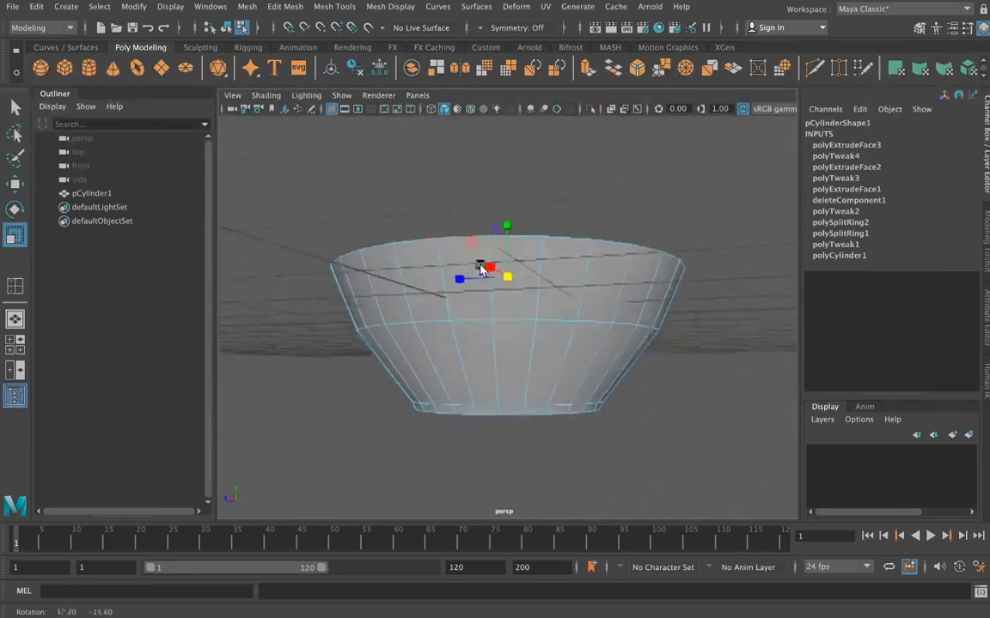
click(535, 389)
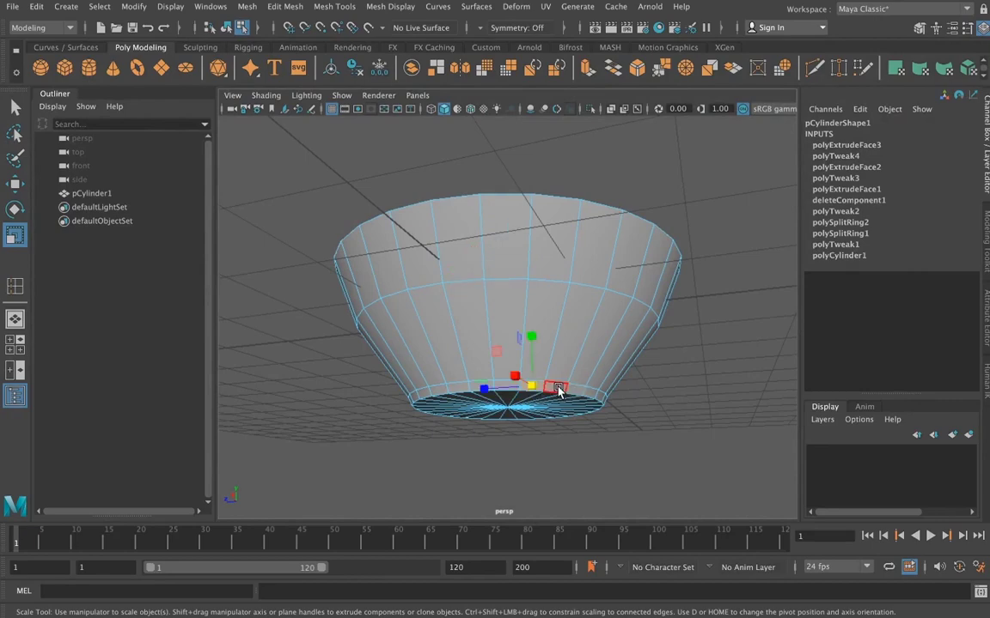
scroll(548, 359, up, 5)
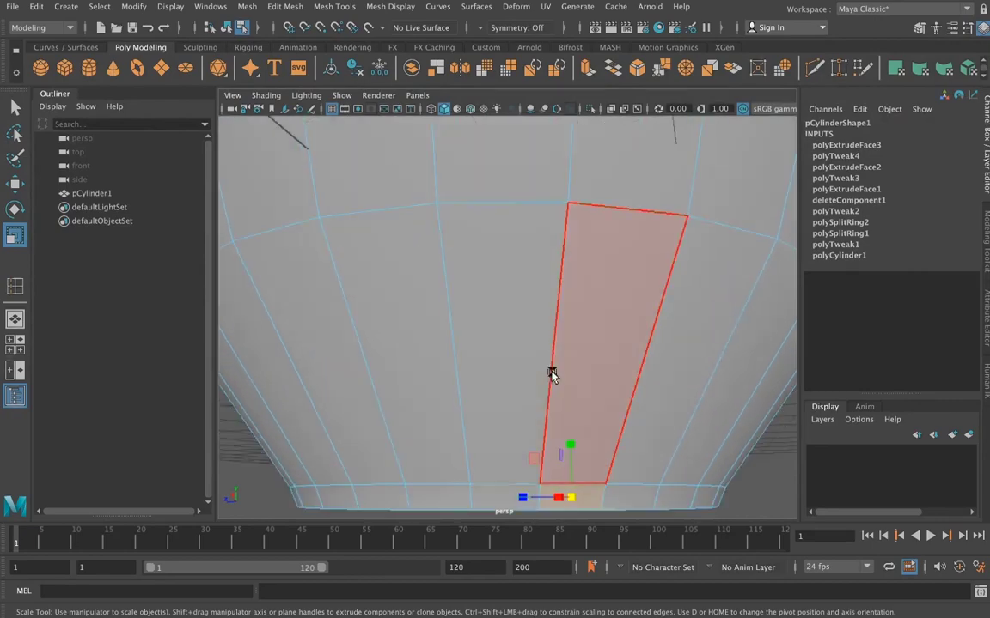
alt+drag(552, 375, 524, 313)
click(524, 313)
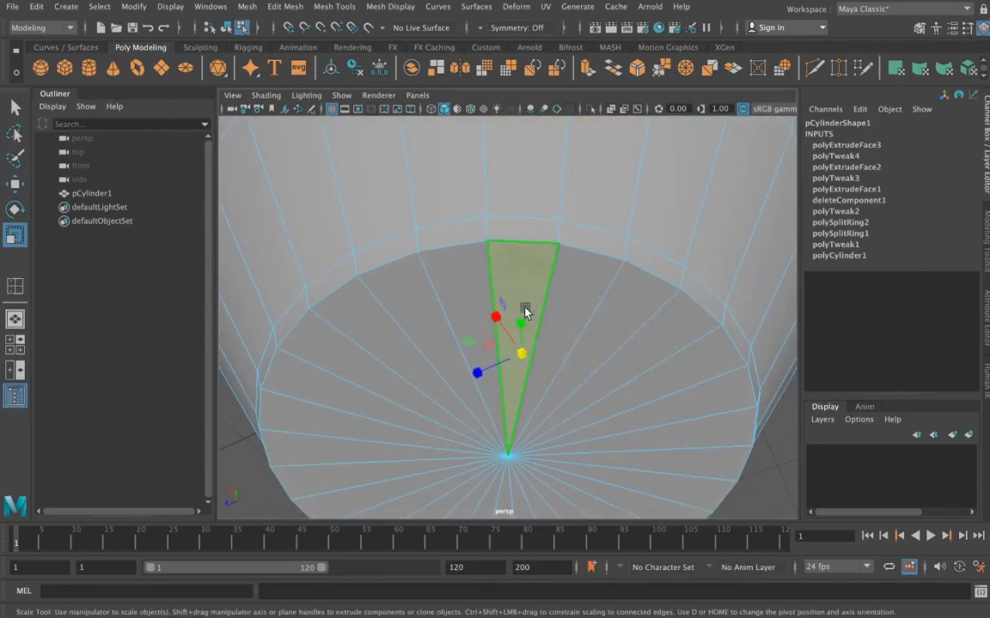
scroll(563, 305, down, 10)
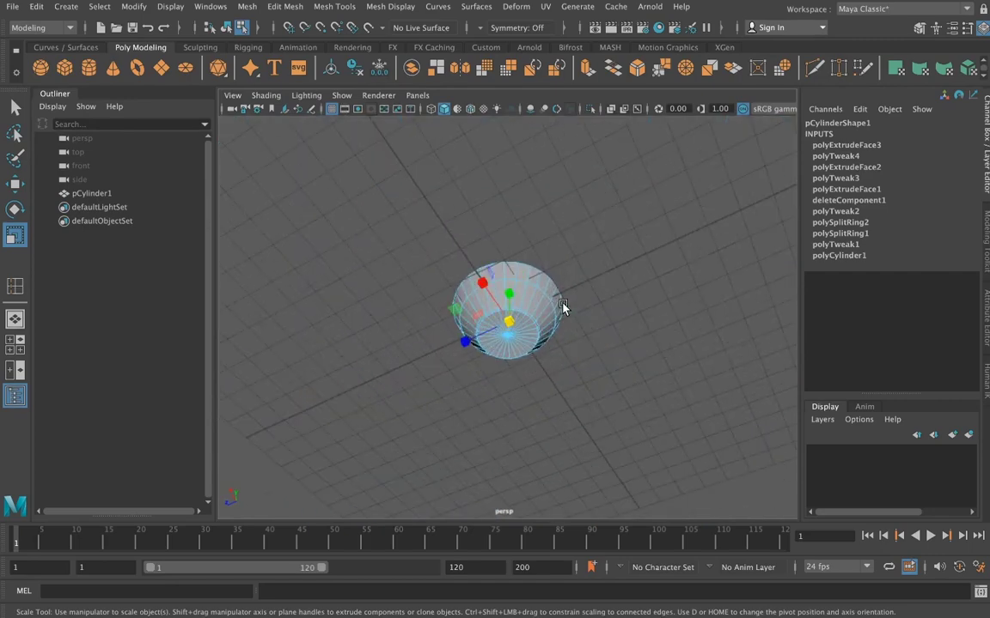
scroll(563, 306, up, 4)
mouse_move(564, 306)
alt+mouse_down()
mouse_move(556, 364)
mouse_move(570, 435)
mouse_move(651, 398)
mouse_move(642, 389)
mouse_move(557, 407)
alt+mouse_up()
scroll(517, 368, up, 3)
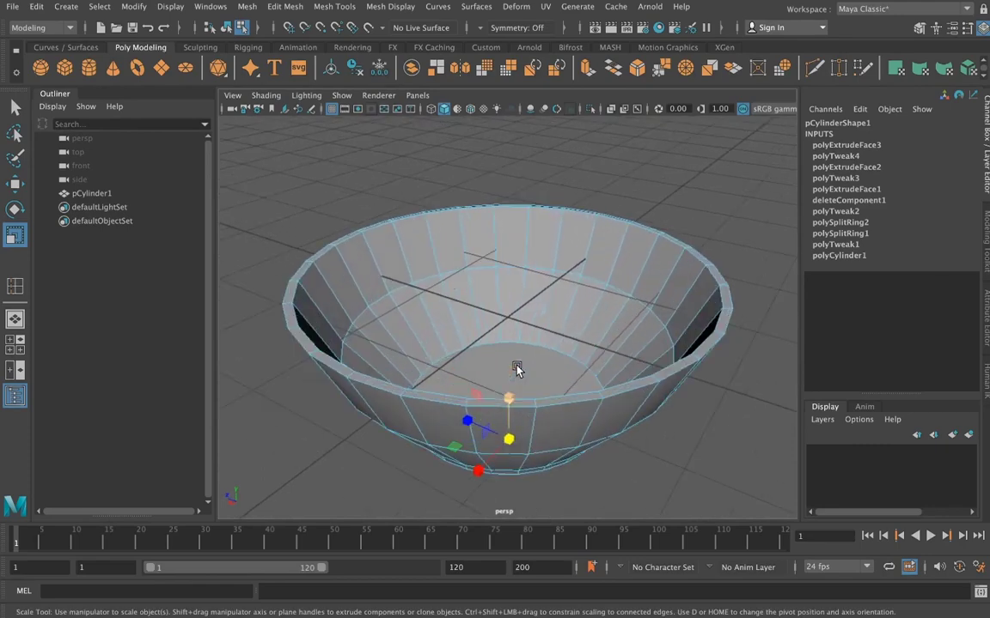
mouse_move(516, 368)
alt+mouse_down()
mouse_move(531, 359)
mouse_move(534, 327)
mouse_move(542, 364)
mouse_move(545, 342)
mouse_move(514, 339)
alt+mouse_up()
scroll(539, 365, up, 3)
click(514, 340)
Step: Select the entire outer rim edge loop in edge component mode
right_click(515, 343)
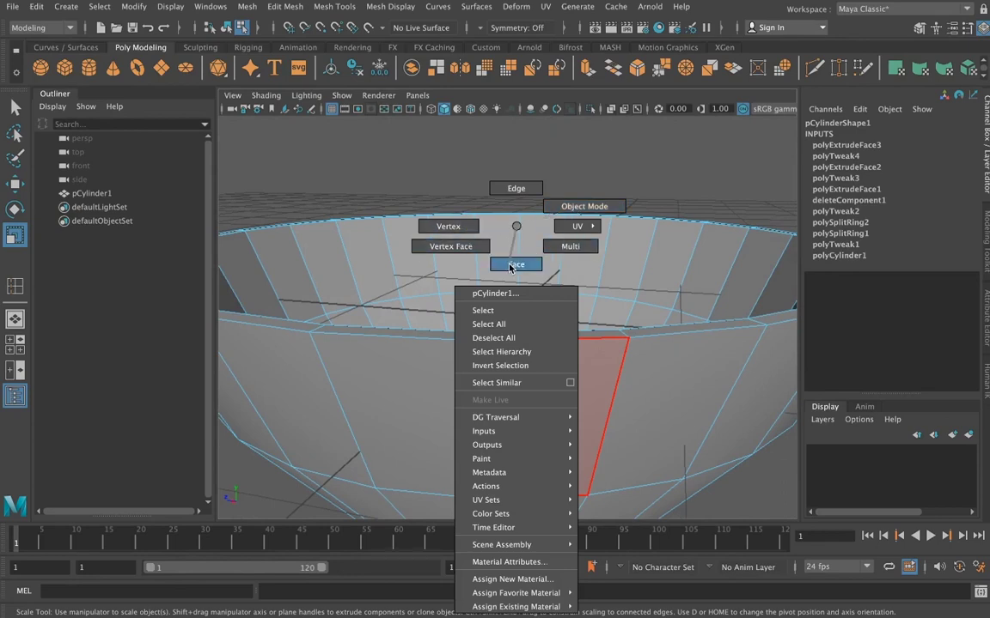
right_drag(524, 194, 524, 195)
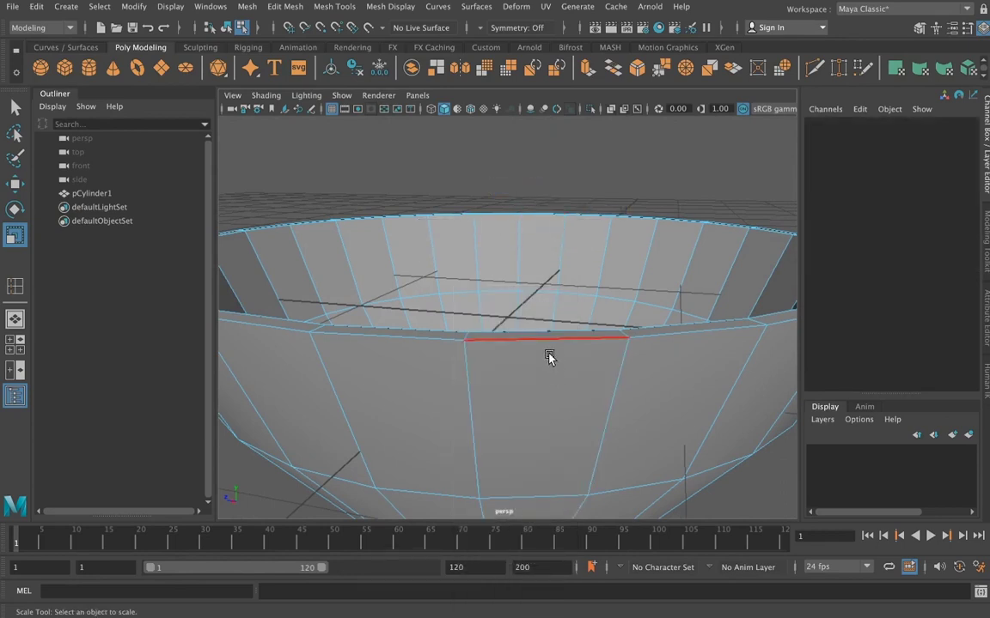
click(547, 341)
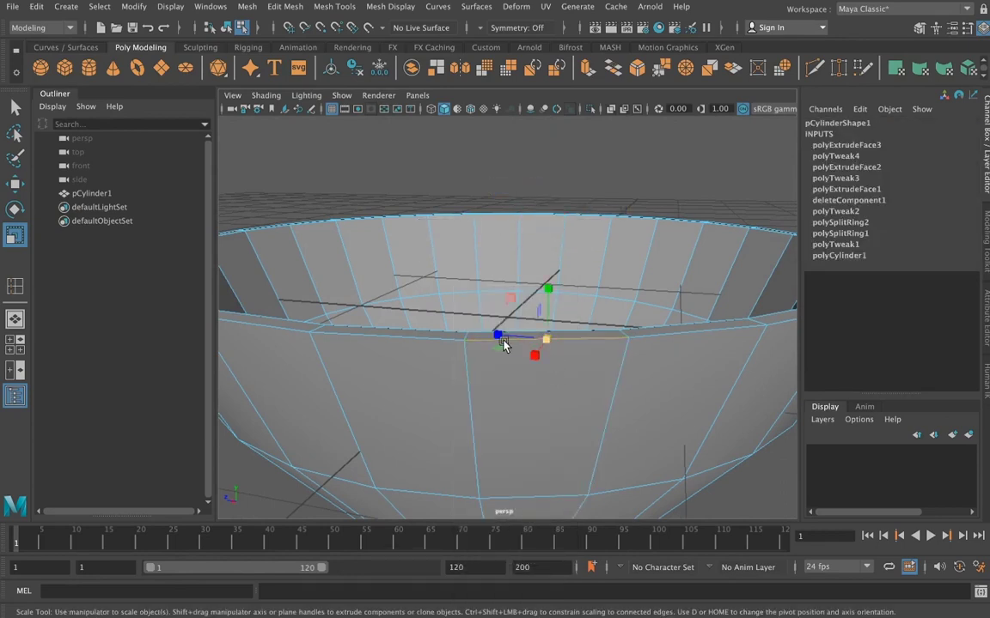
double_click(408, 337)
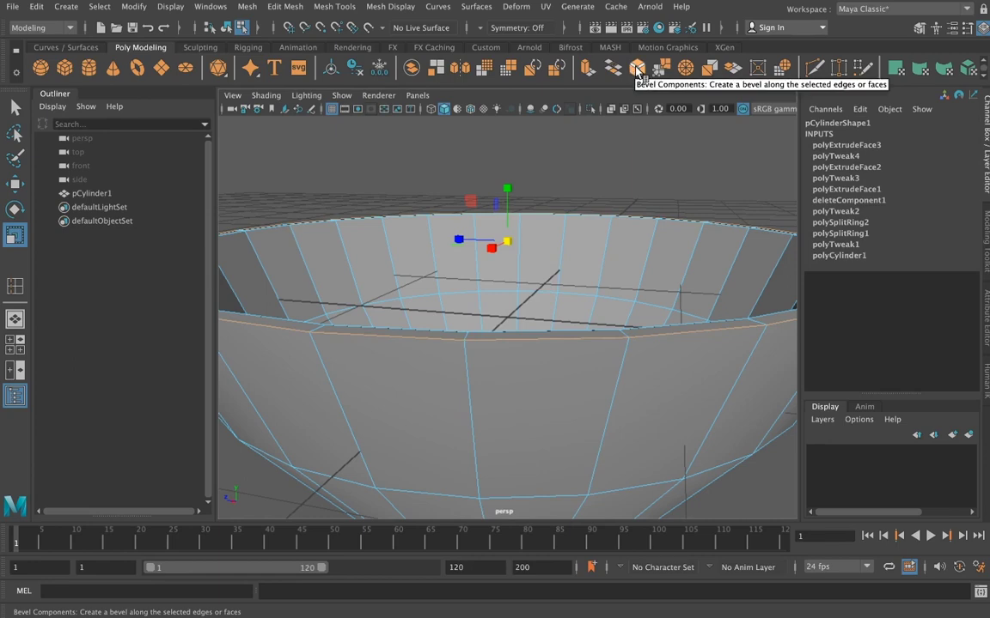
Step: Bevel the outer rim edge loop at fraction 0.4 with 2 segments
click(637, 69)
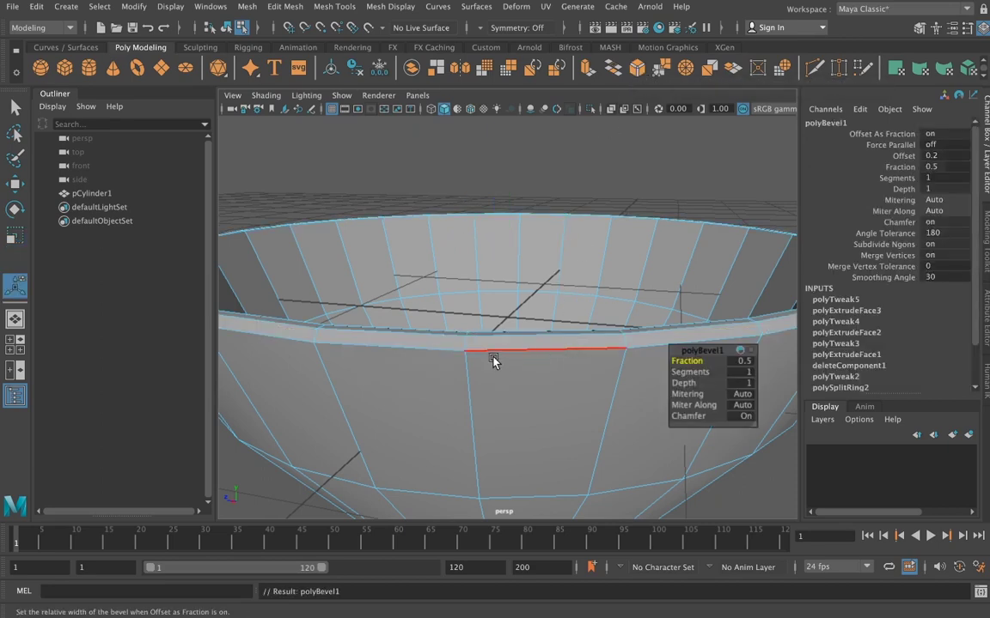
alt+drag(491, 365, 490, 371)
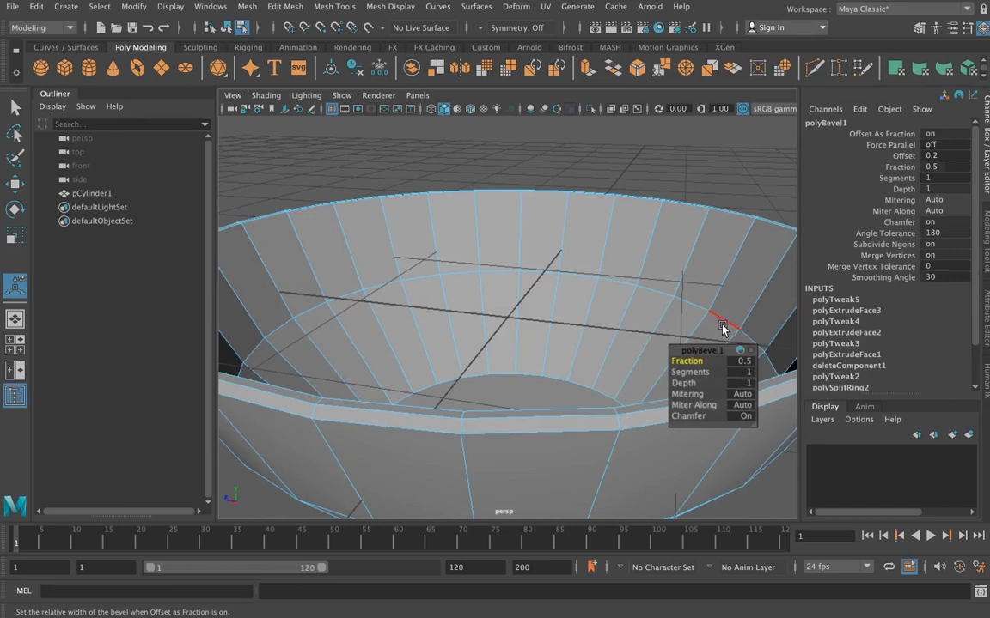
drag(686, 360, 687, 361)
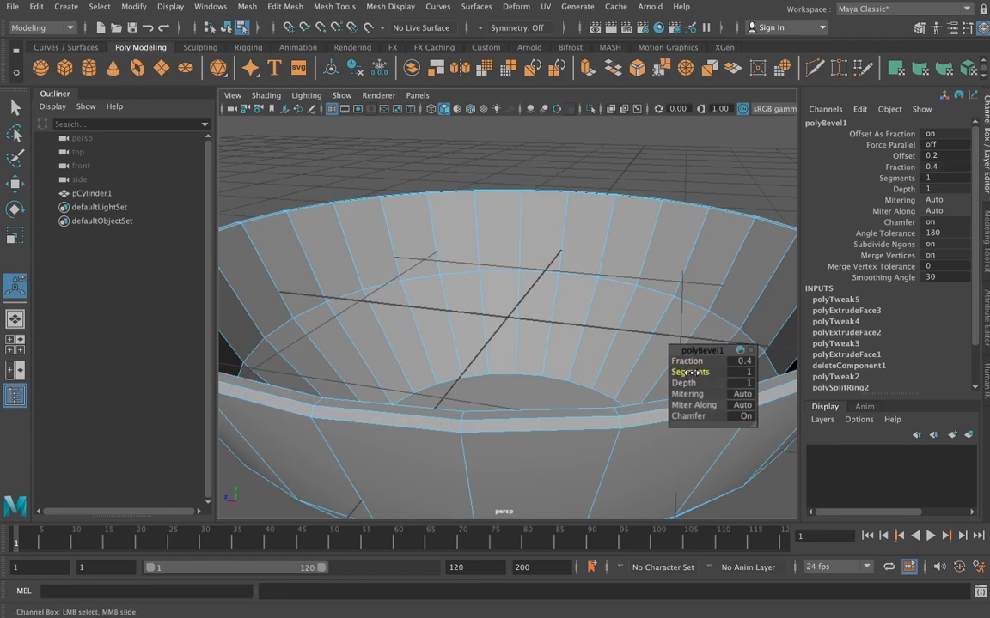
drag(691, 371, 700, 373)
mouse_move(543, 348)
alt+mouse_down()
mouse_move(571, 368)
mouse_move(549, 380)
alt+mouse_up()
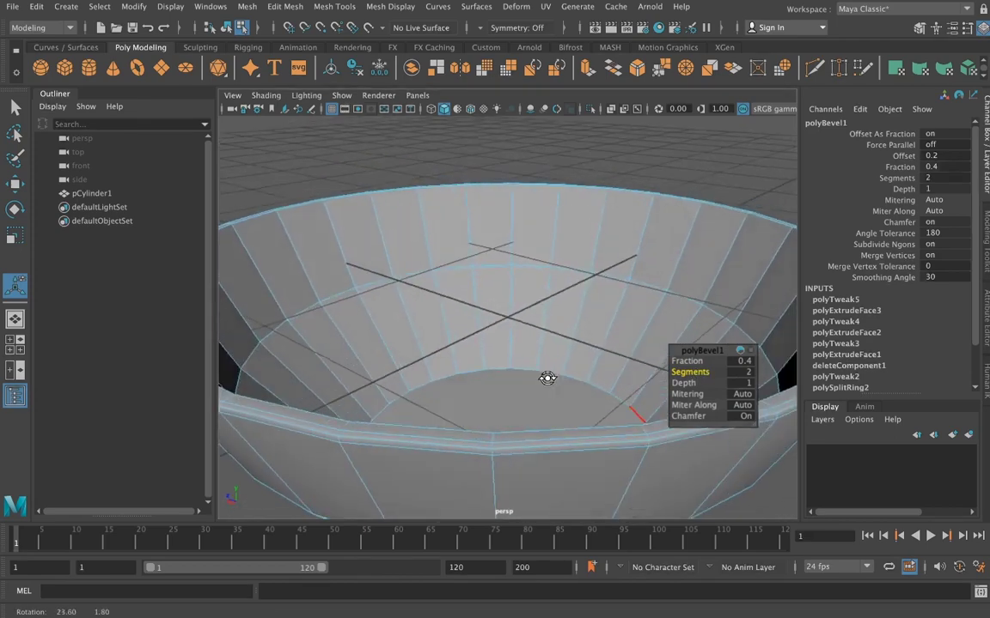
Step: Bevel the adjacent rim edges again with 3 segments, then frame the whole bowl
click(519, 442)
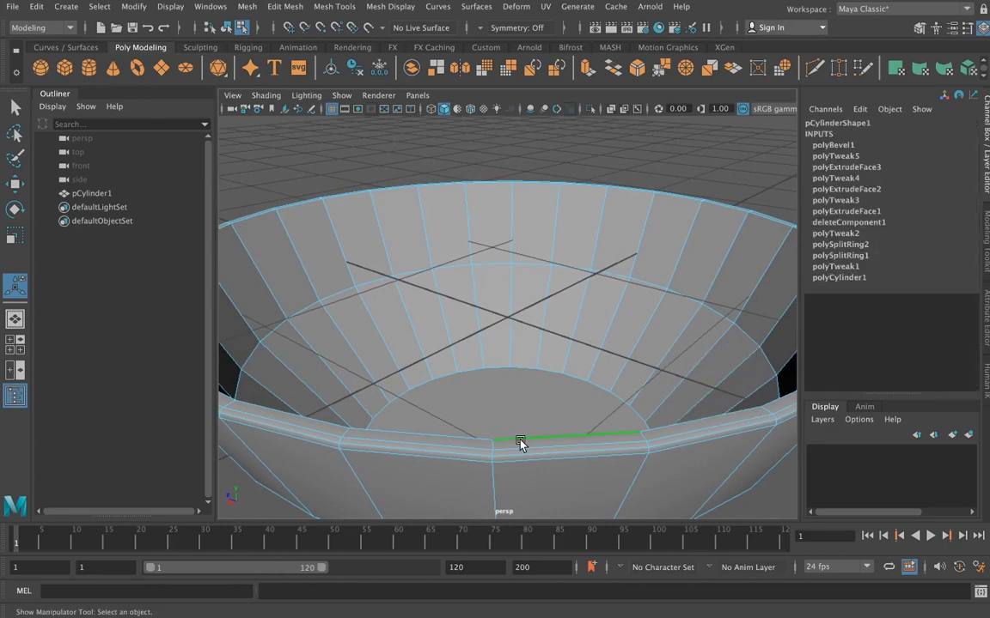
click(463, 437)
click(638, 68)
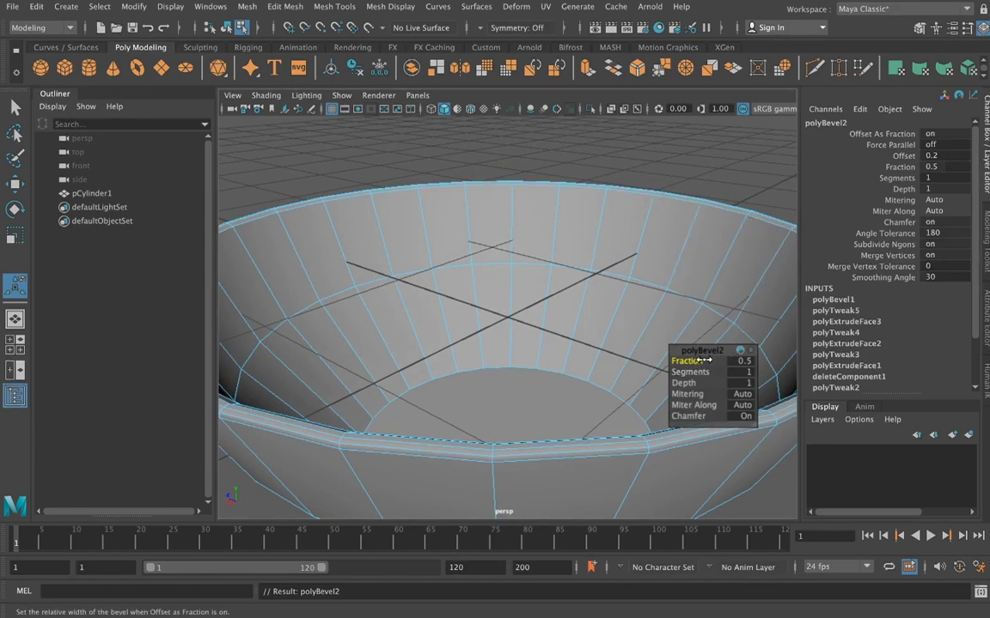
click(690, 372)
middle_drag(691, 372, 694, 373)
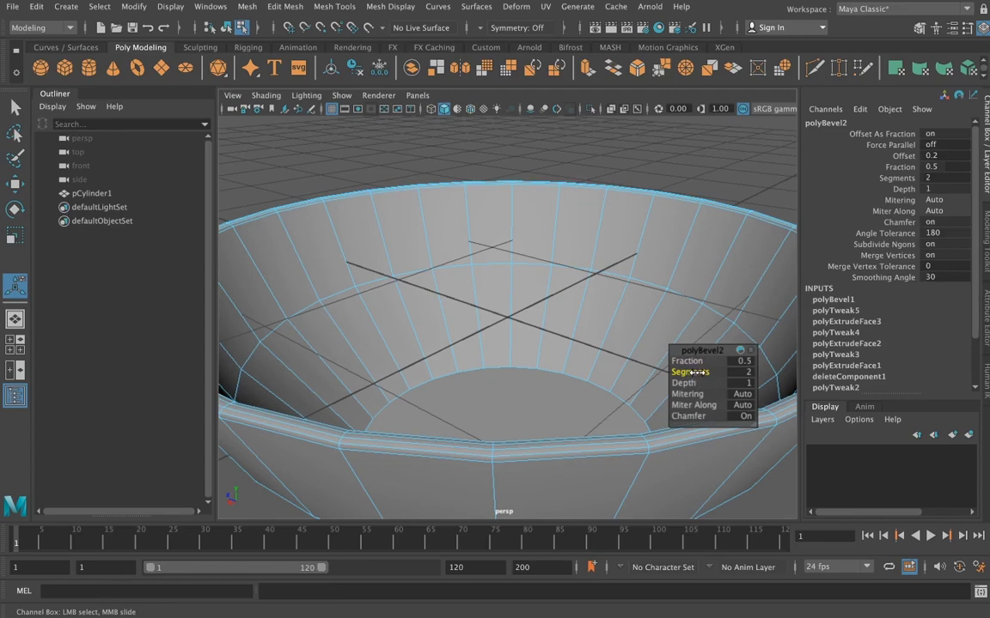
key(f)
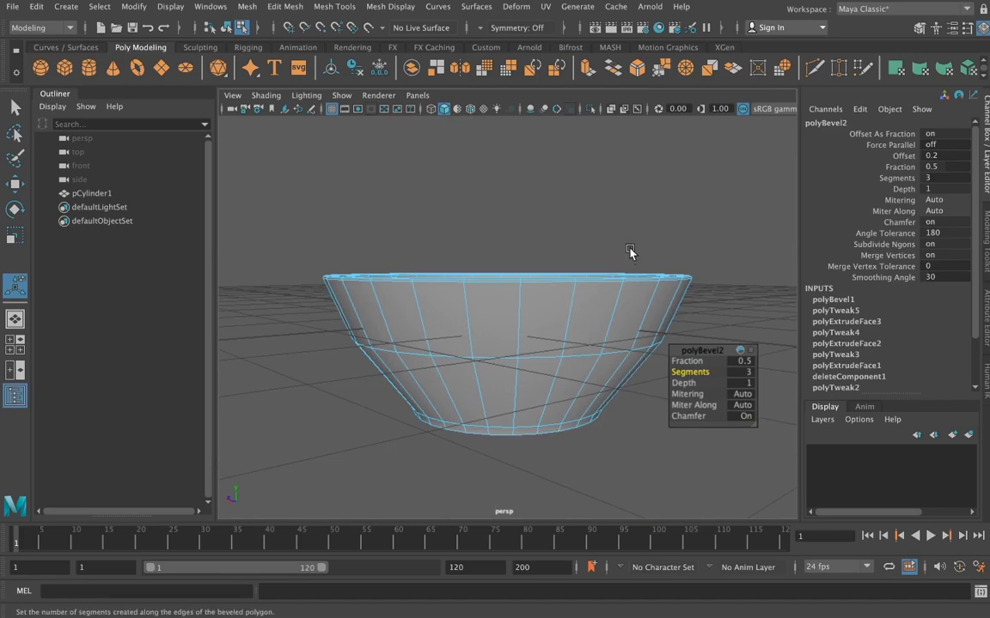
click(638, 219)
mouse_move(639, 219)
alt+mouse_down()
mouse_move(630, 244)
mouse_move(637, 301)
mouse_move(552, 236)
mouse_move(497, 250)
mouse_move(506, 289)
alt+mouse_up()
Step: Extrude the inner floor face, shrink it inward leaving a thin ring, and push it down
click(506, 298)
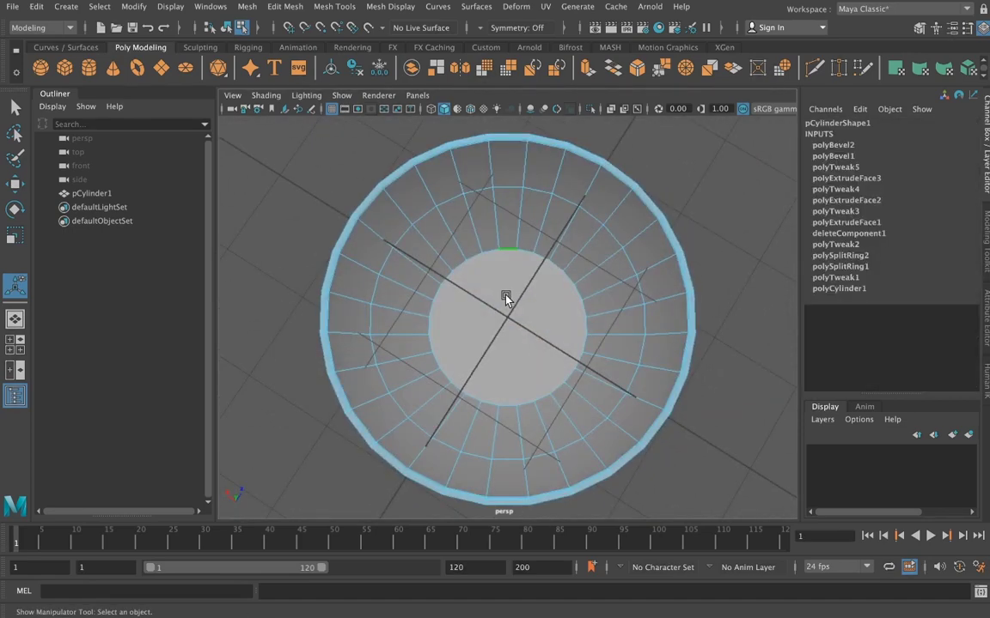
right_drag(506, 226, 506, 271)
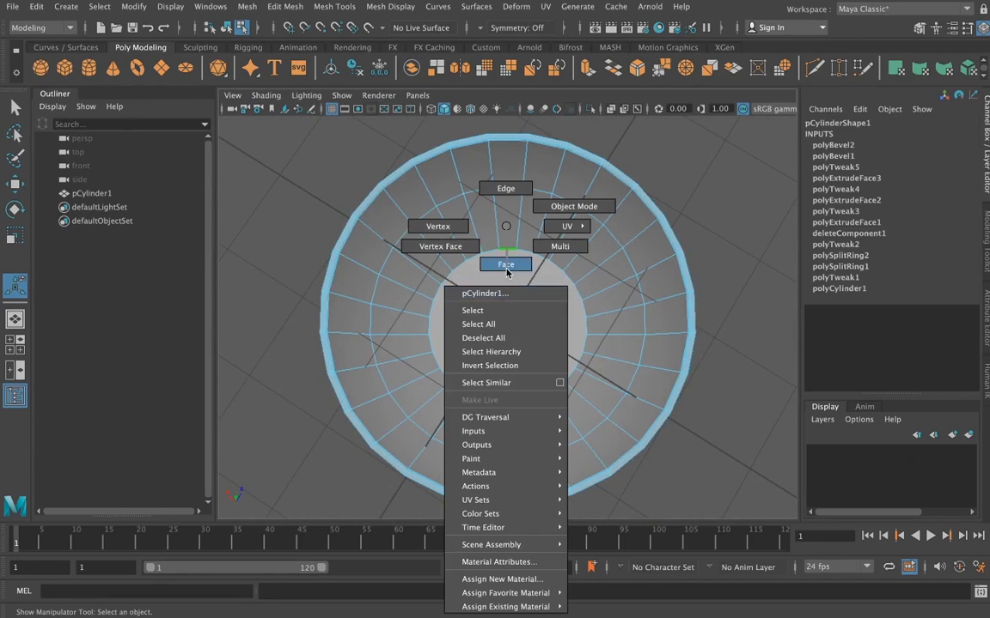
click(516, 307)
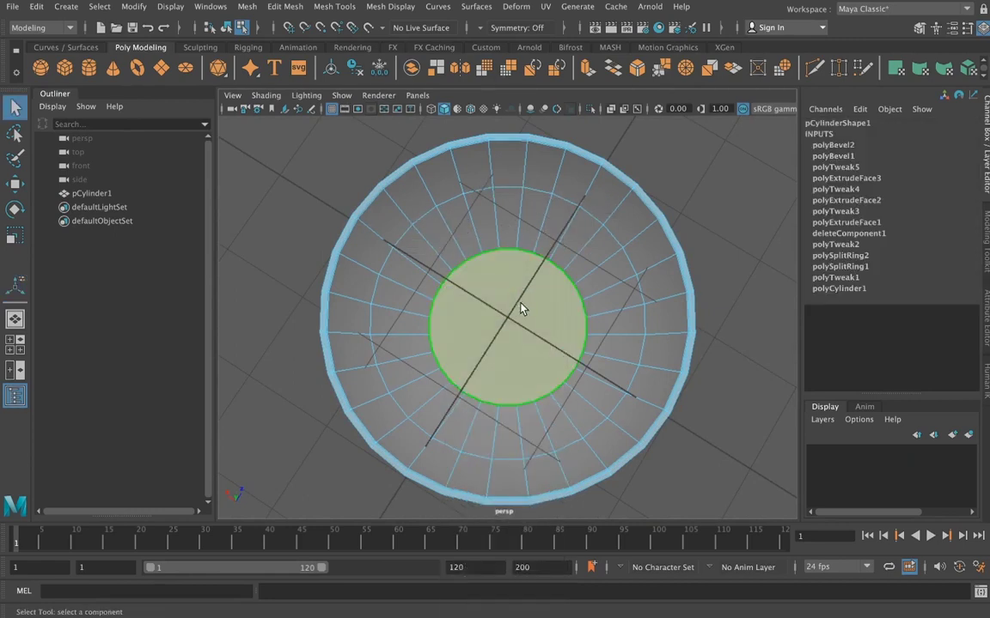
key(r)
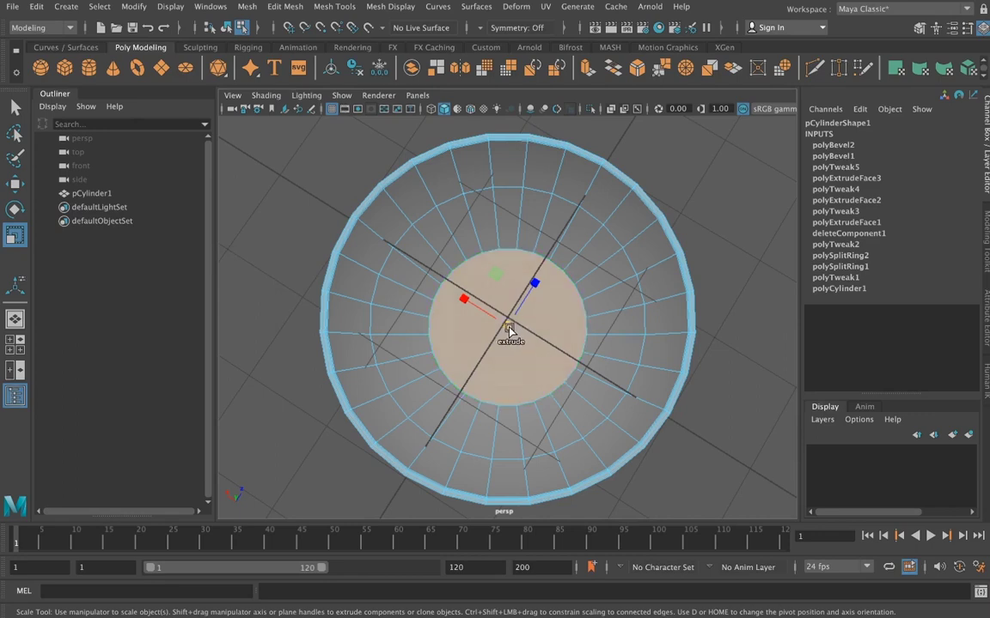
shift+drag(509, 332, 495, 331)
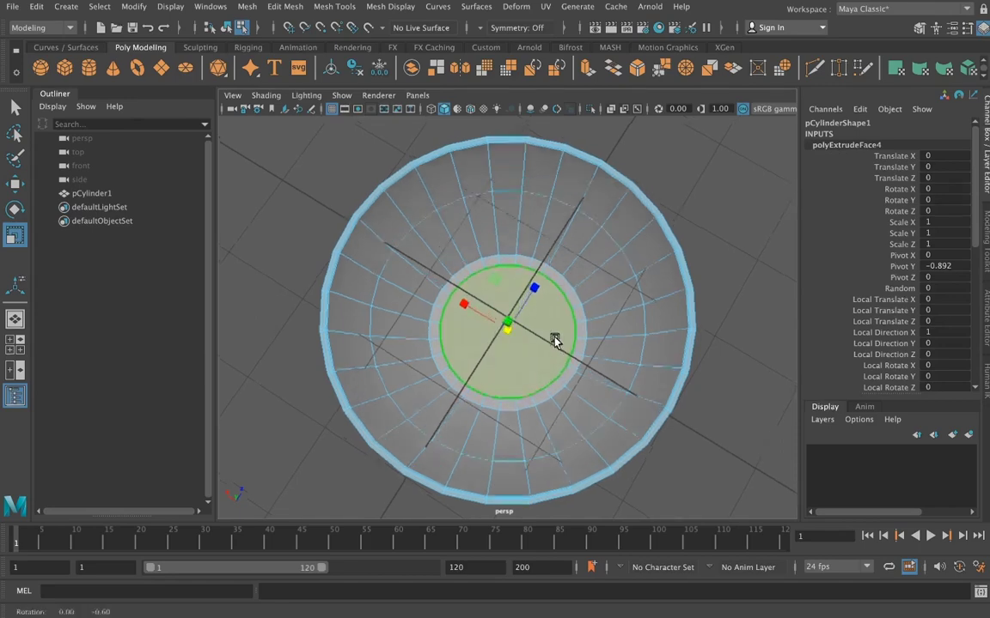
alt+drag(557, 336, 563, 292)
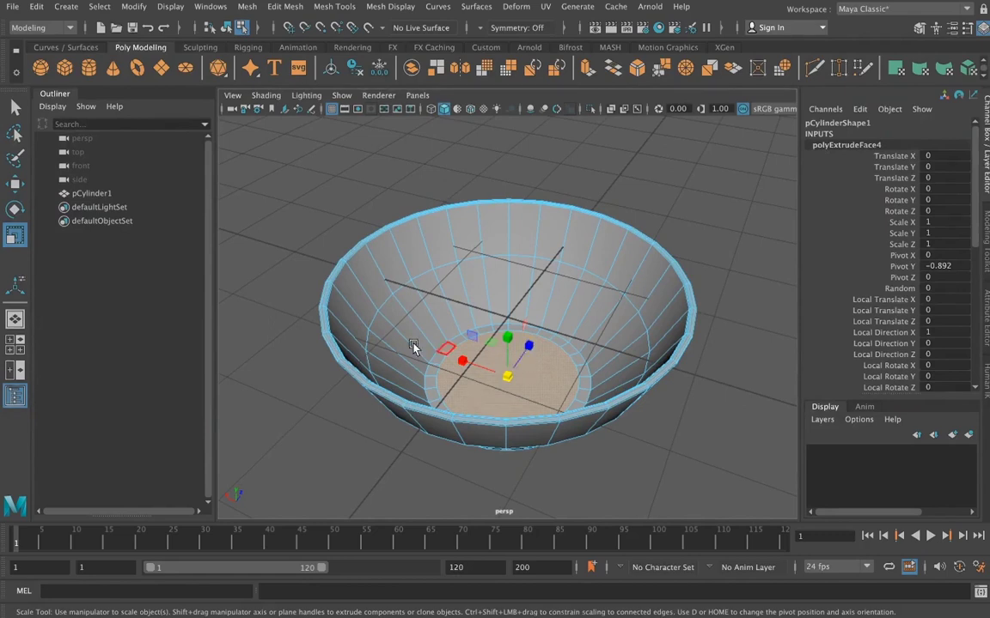
click(14, 183)
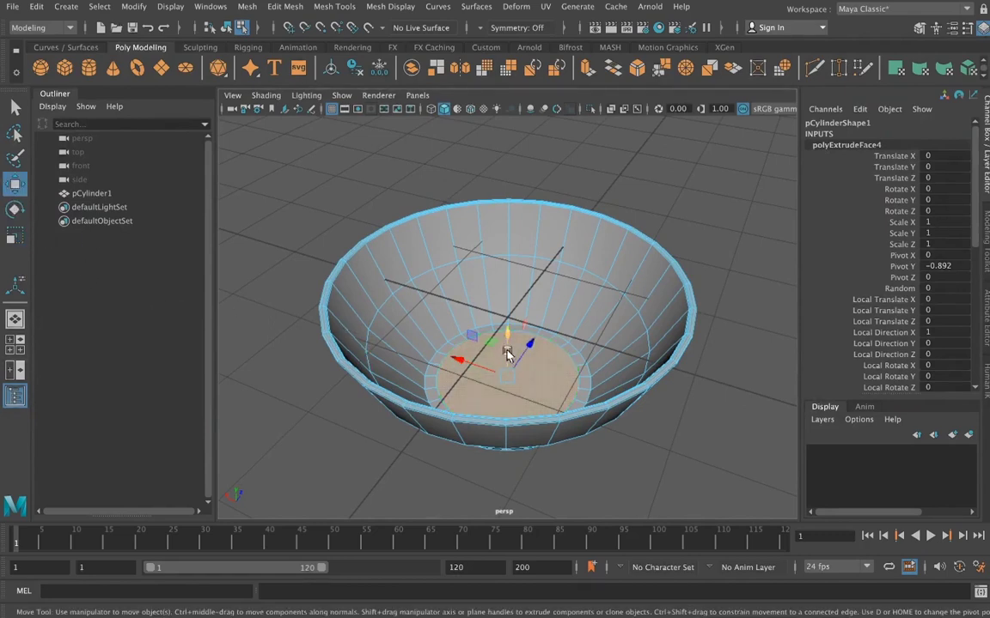
drag(504, 348, 505, 346)
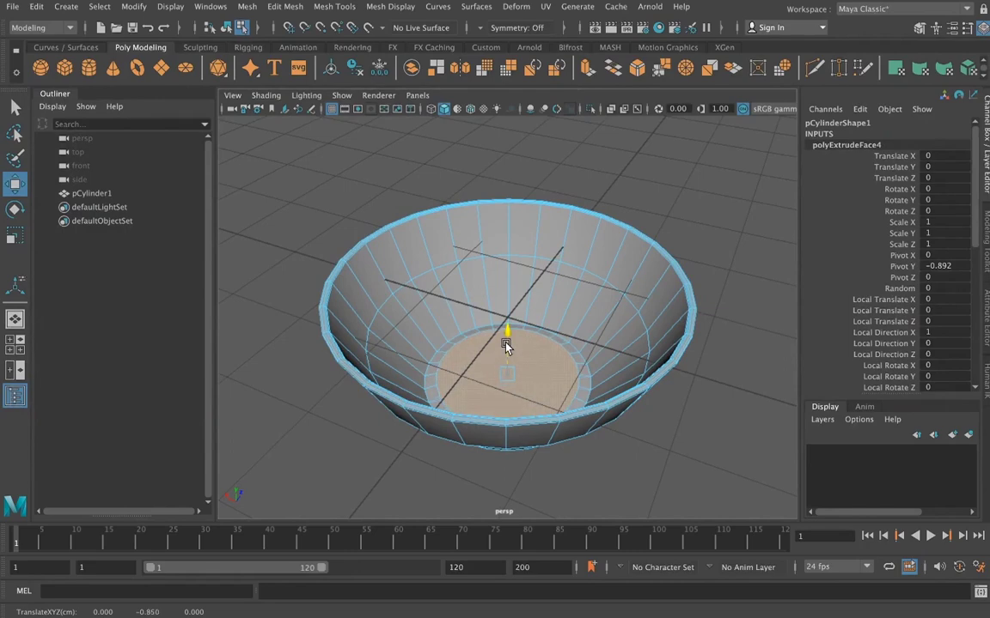
mouse_move(516, 361)
alt+mouse_down()
mouse_move(598, 359)
mouse_move(581, 409)
alt+mouse_up()
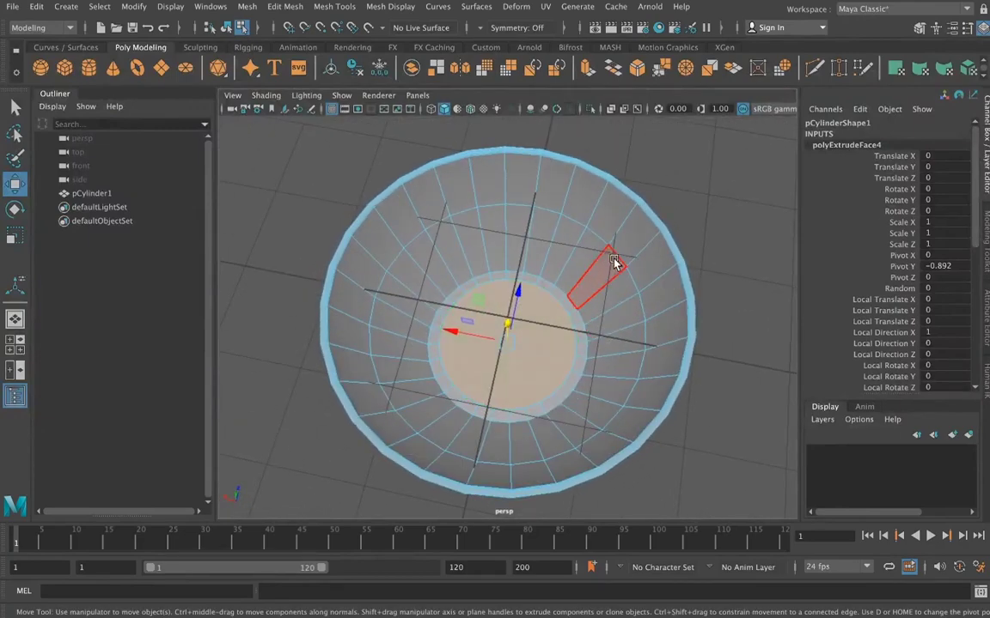
Step: Bevel the edge where floor meets wall with 2 segments at fraction 0.3
click(637, 70)
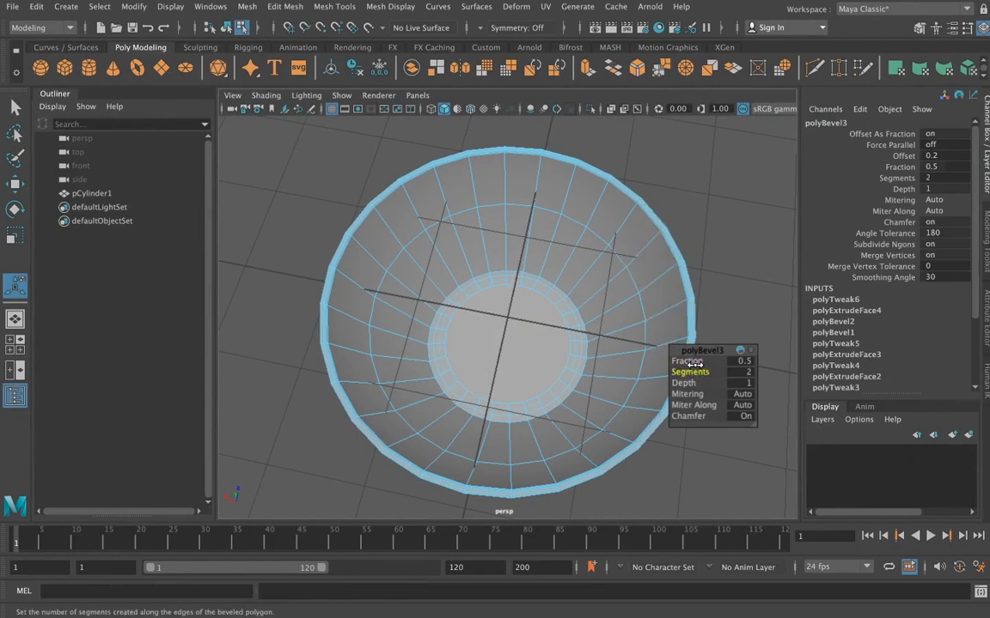
drag(692, 362, 696, 362)
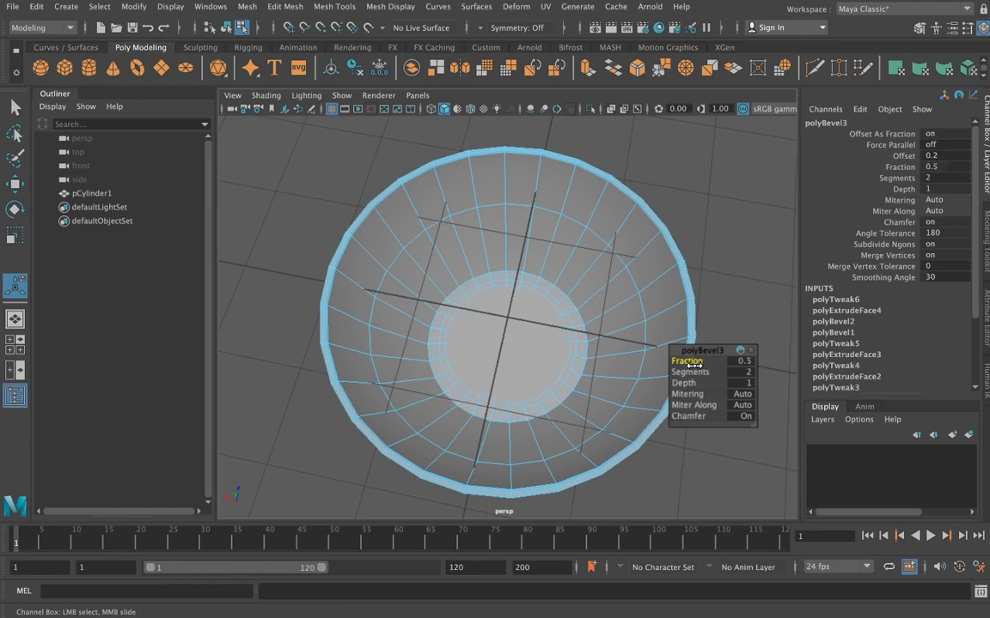
mouse_move(572, 337)
alt+mouse_down()
mouse_move(565, 285)
mouse_move(452, 287)
mouse_move(476, 322)
mouse_move(554, 311)
mouse_move(569, 279)
mouse_move(525, 265)
alt+mouse_up()
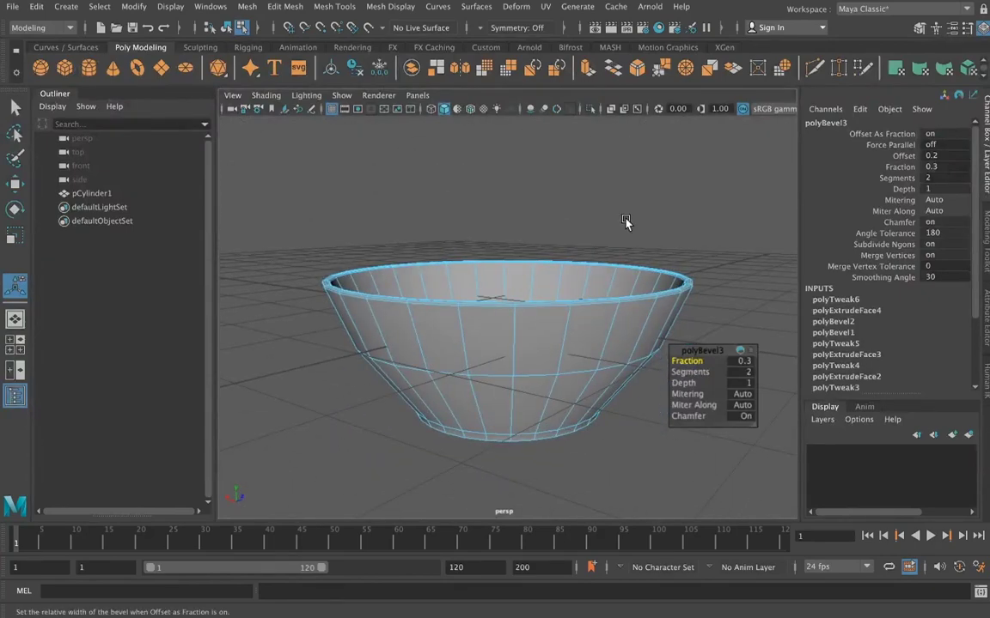
alt+drag(596, 218, 683, 223)
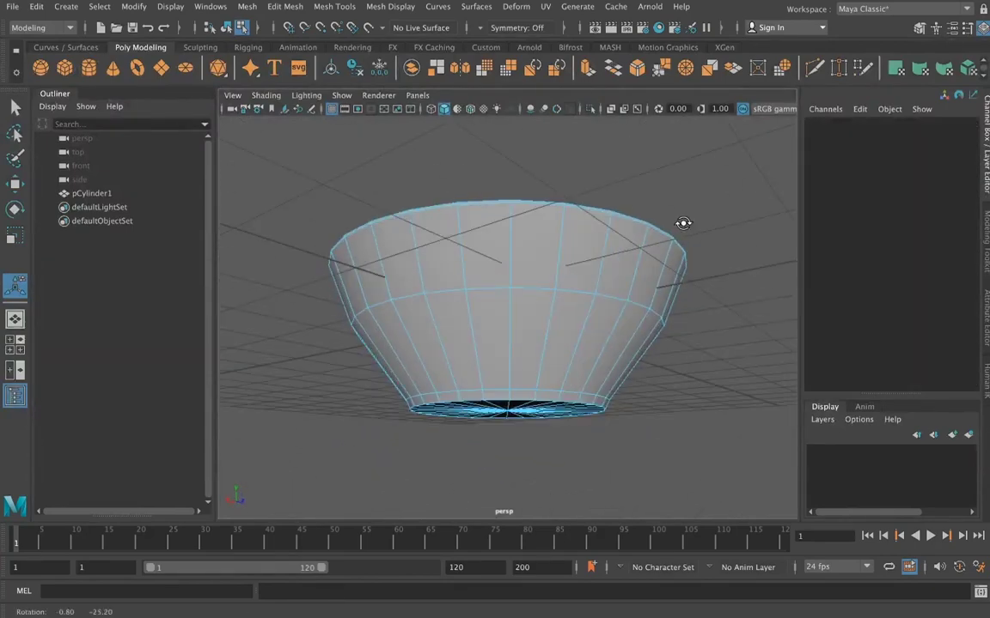
Step: Bevel the edge loop around the outer wall's middle with 6 segments
mouse_move(576, 226)
right_down()
mouse_move(577, 266)
mouse_move(575, 188)
right_up()
click(576, 294)
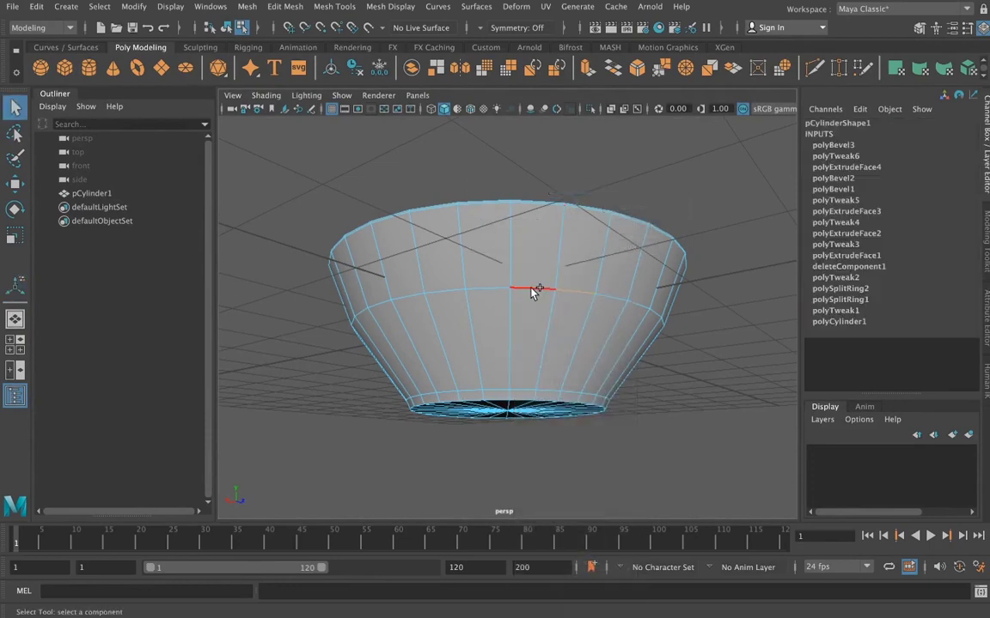
double_click(533, 290)
mouse_move(530, 290)
alt+mouse_down()
mouse_move(545, 256)
mouse_move(543, 273)
alt+mouse_up()
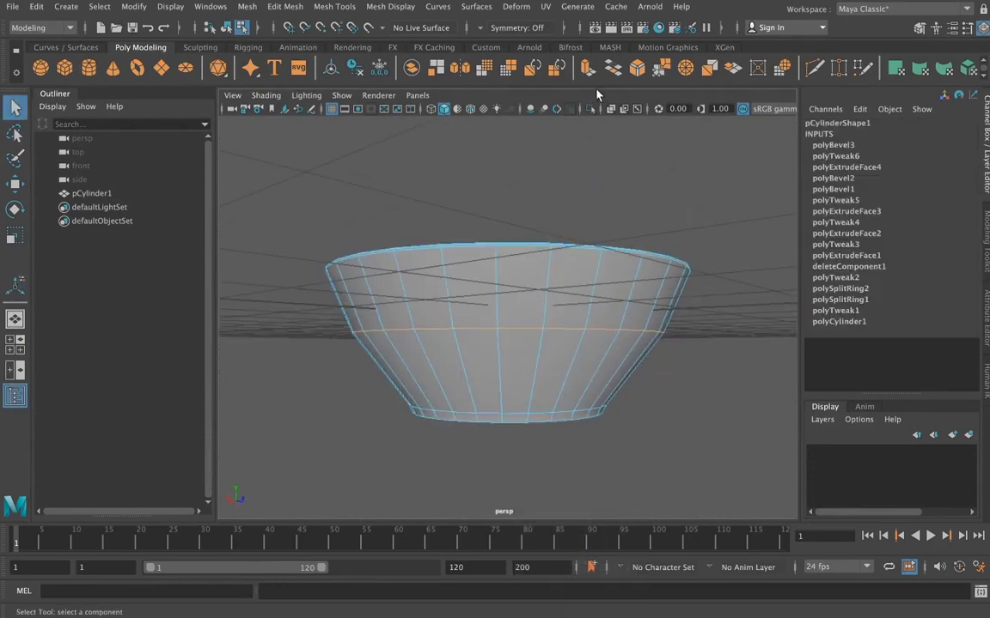
click(637, 67)
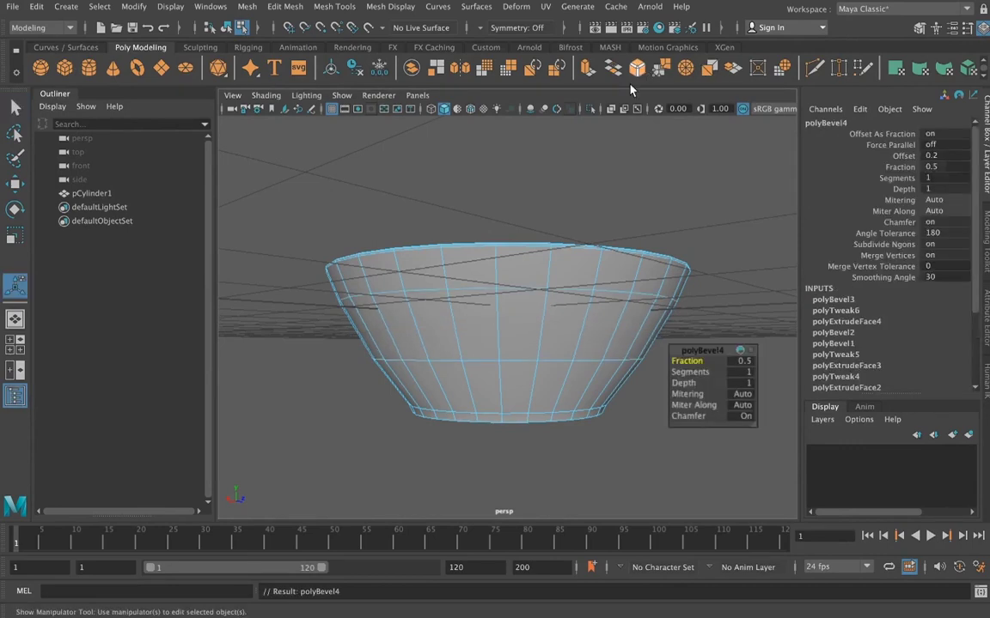
click(688, 372)
middle_drag(688, 373, 721, 381)
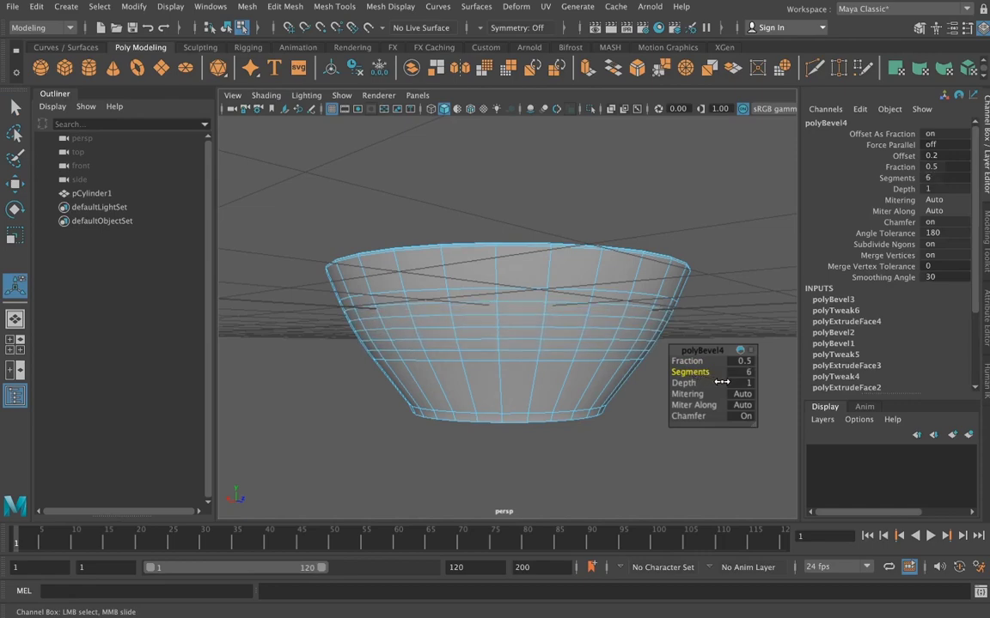
mouse_move(729, 347)
alt+mouse_down()
mouse_move(718, 305)
mouse_move(580, 296)
mouse_move(704, 300)
mouse_move(723, 291)
mouse_move(713, 281)
mouse_move(706, 292)
alt+mouse_up()
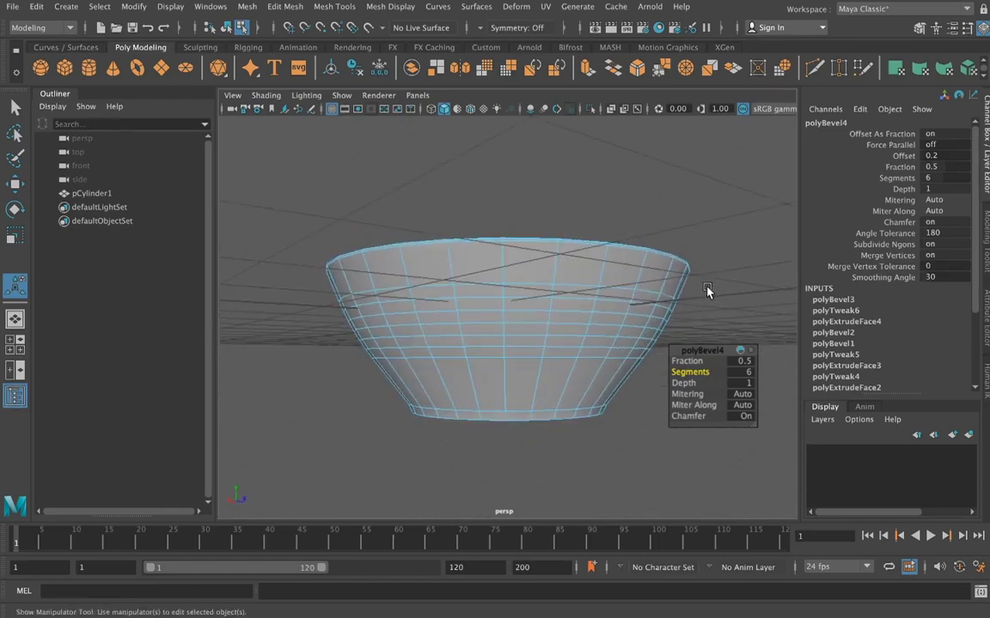
click(521, 413)
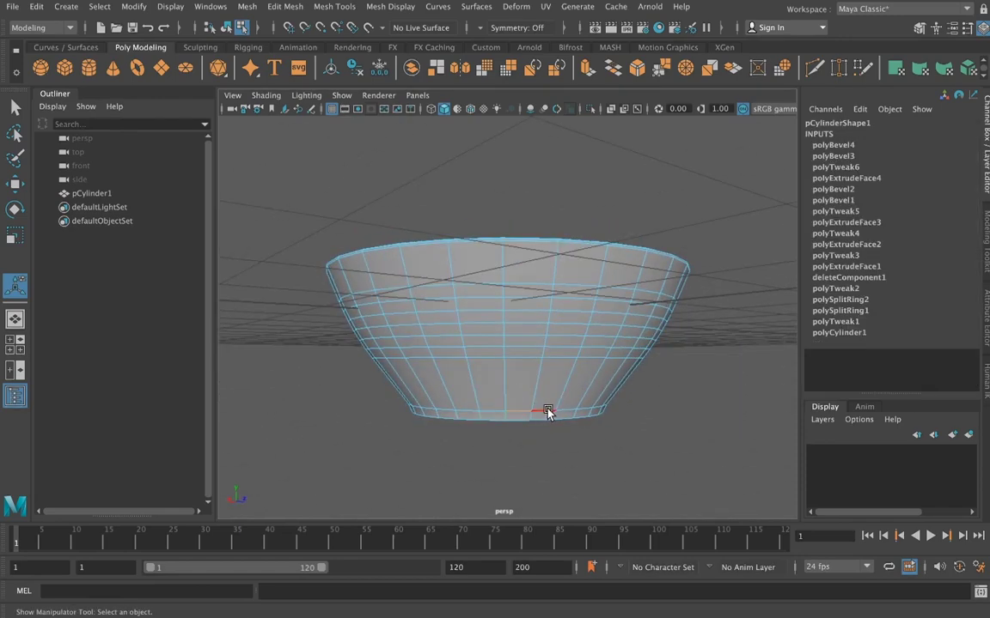
Step: Bevel the bowl's base edge at fraction 0.3
click(637, 69)
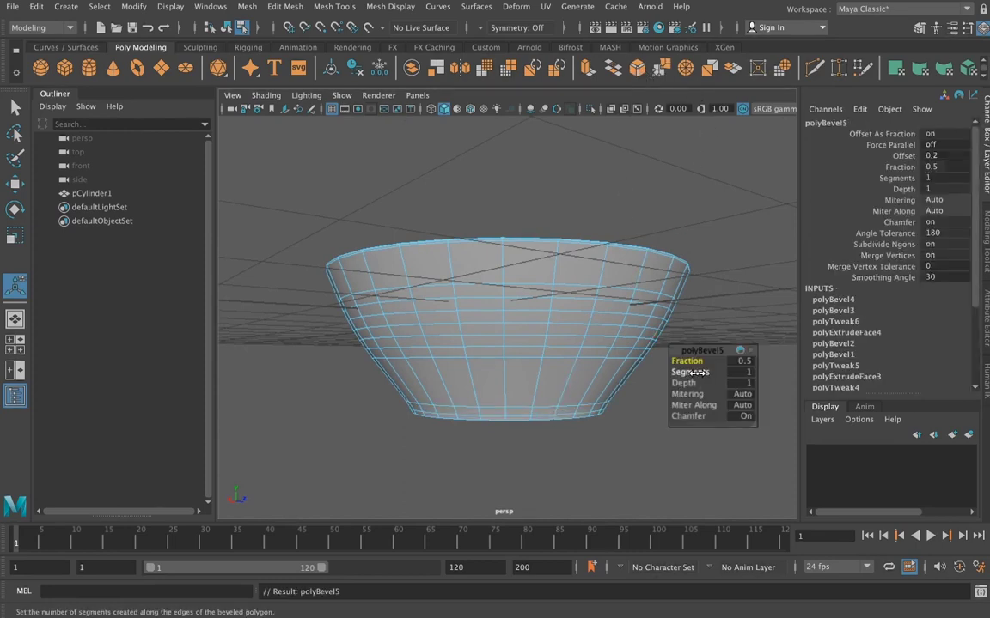
drag(697, 373, 687, 362)
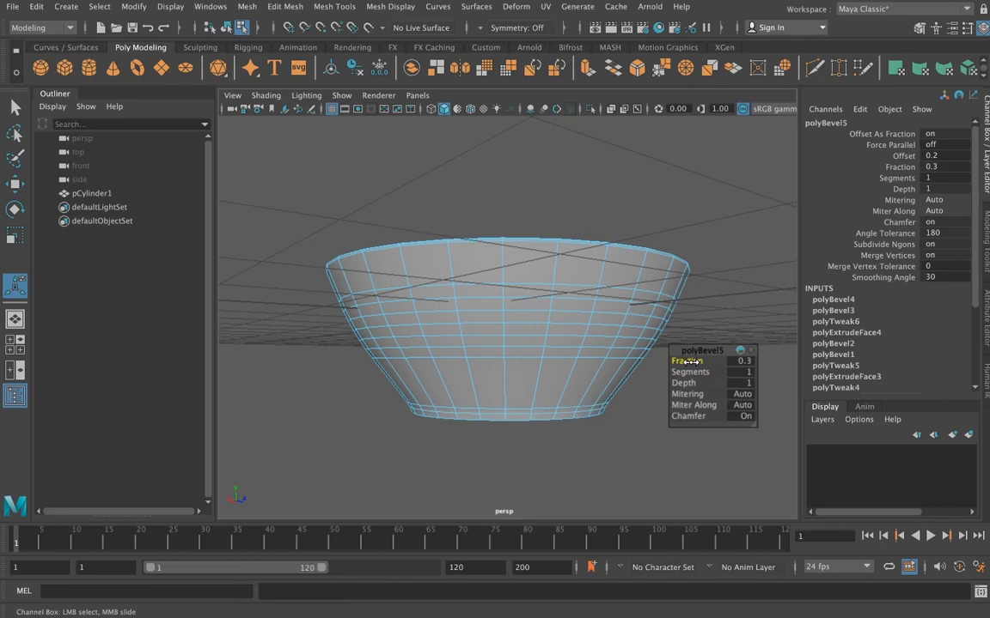
mouse_move(615, 379)
alt+mouse_down()
mouse_move(607, 347)
mouse_move(535, 333)
mouse_move(524, 360)
alt+mouse_up()
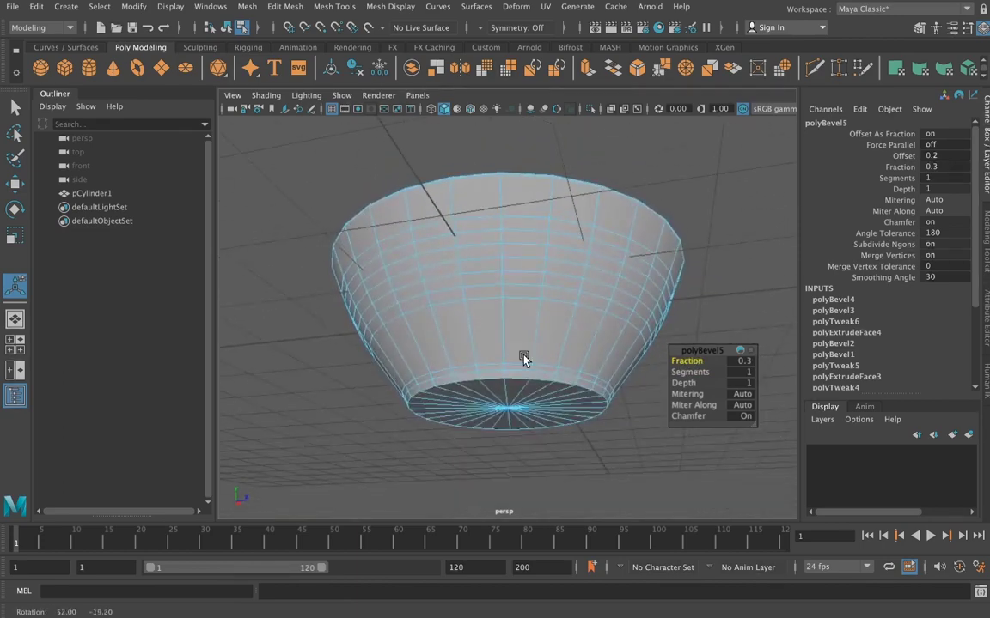
key(t)
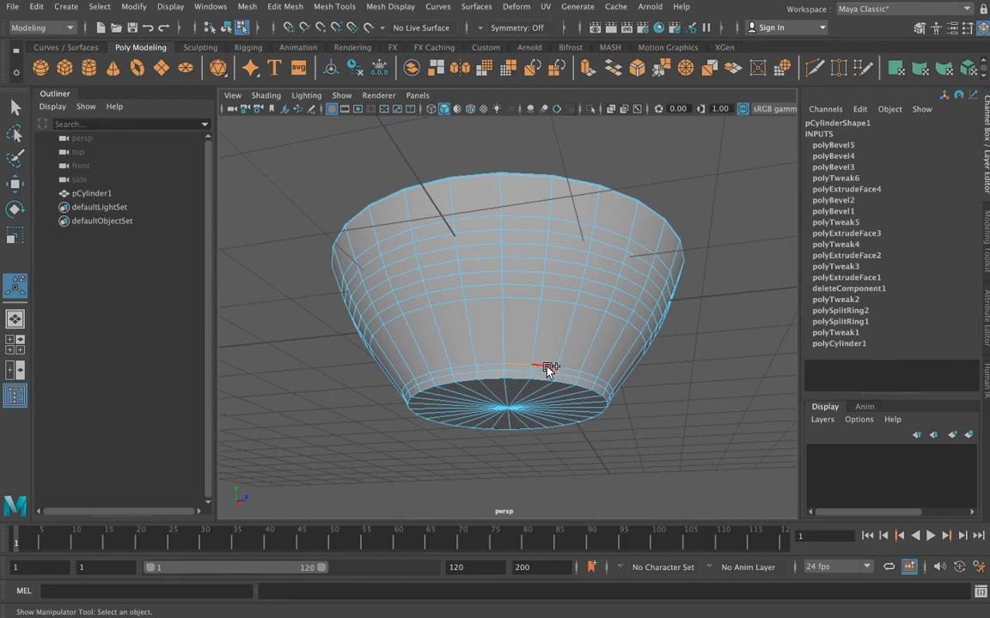
Step: Scale the bottom ring to 0.955 in X and Z to narrow the foot
mouse_move(549, 368)
alt+mouse_down()
mouse_move(574, 325)
mouse_move(583, 340)
mouse_move(693, 360)
alt+mouse_up()
click(15, 236)
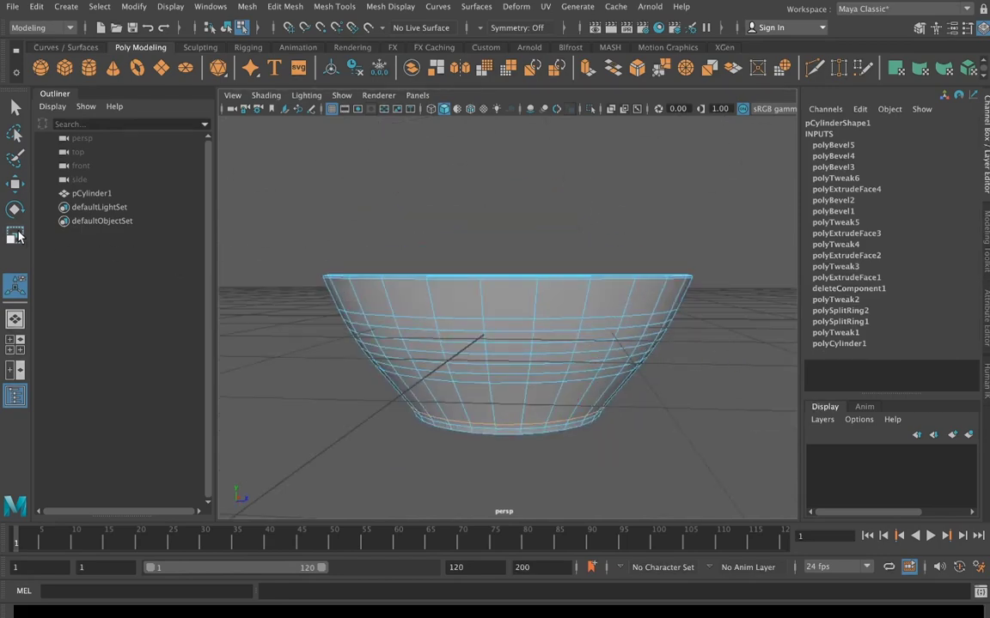
drag(509, 395, 498, 403)
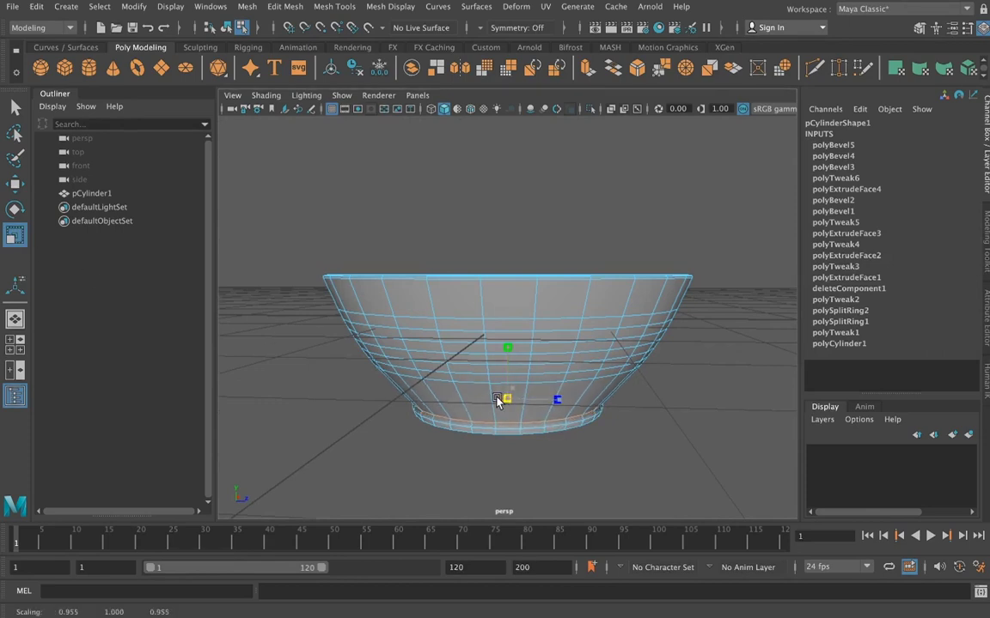
mouse_move(500, 402)
mouse_down()
mouse_move(561, 399)
mouse_move(481, 420)
mouse_move(513, 439)
mouse_move(517, 415)
mouse_up()
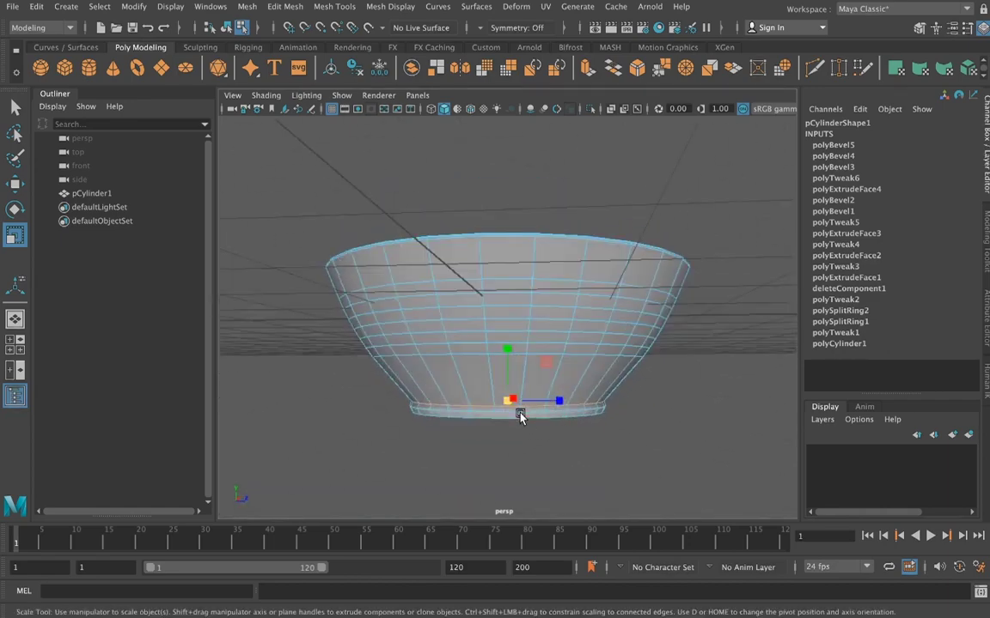
scroll(517, 415, up, 5)
scroll(517, 415, down, 5)
scroll(515, 415, up, 3)
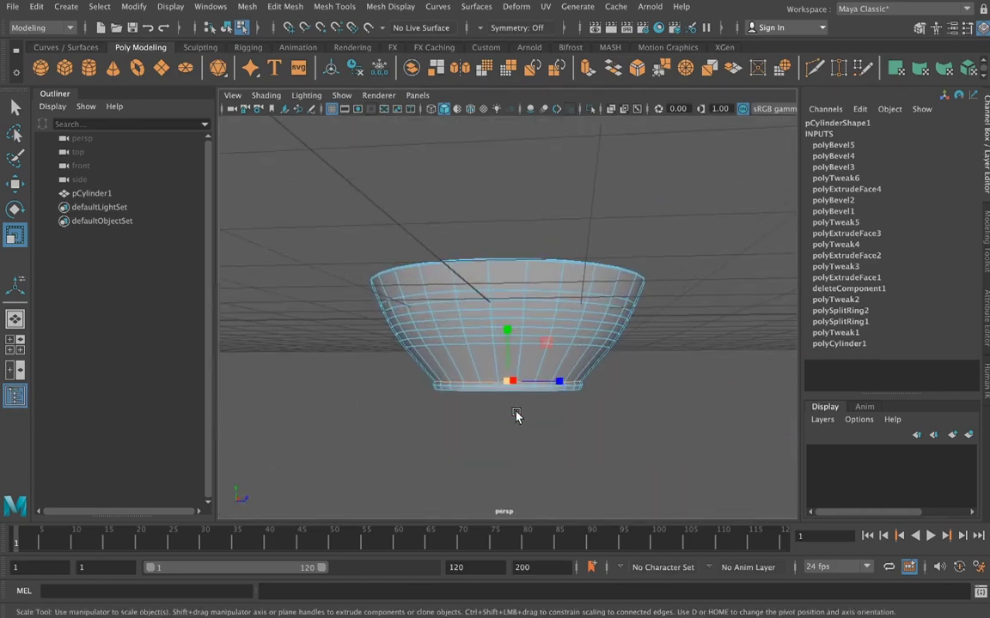
scroll(516, 416, up, 2)
alt+drag(453, 414, 459, 401)
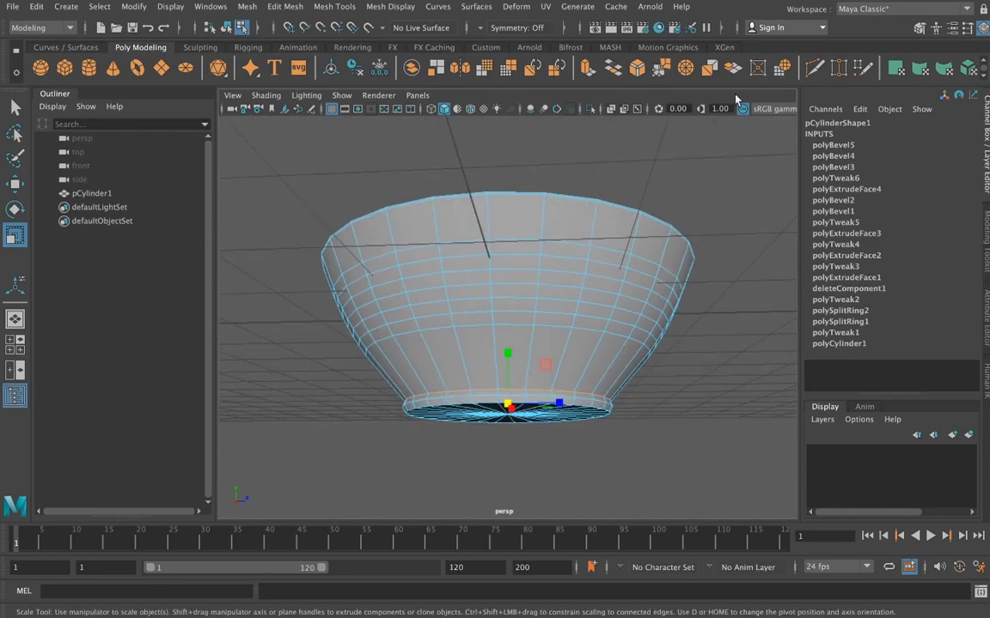
Step: Bevel the foot edge with 2 segments and fraction 1
click(636, 68)
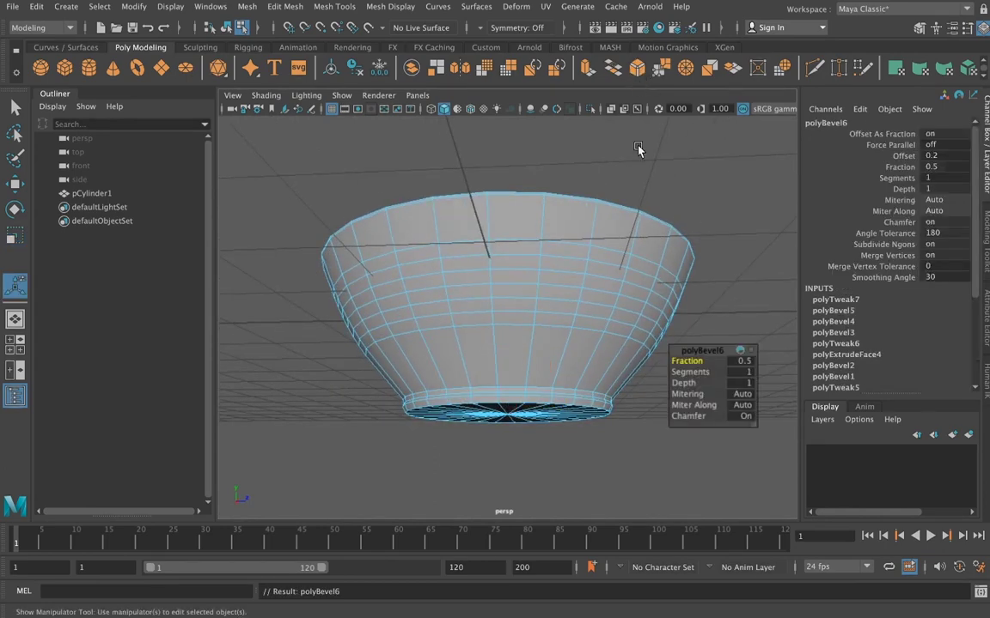
alt+drag(557, 388, 565, 404)
click(690, 372)
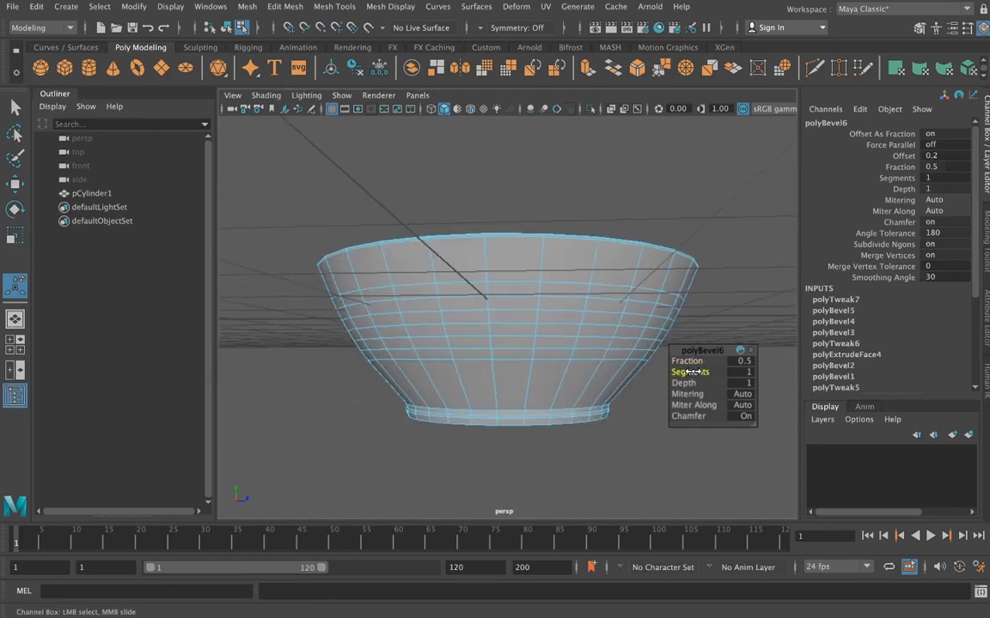
mouse_move(690, 371)
mouse_down()
mouse_move(702, 362)
mouse_move(618, 399)
mouse_move(605, 393)
mouse_up()
click(691, 361)
key(t)
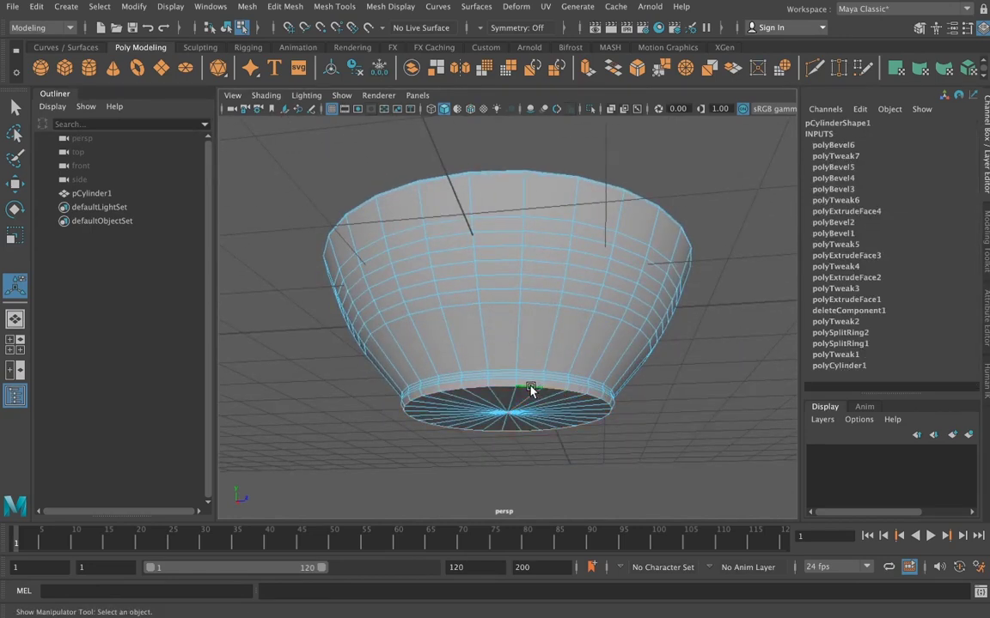
Step: Bevel the bottom rim edge of the base with 2 segments
click(640, 71)
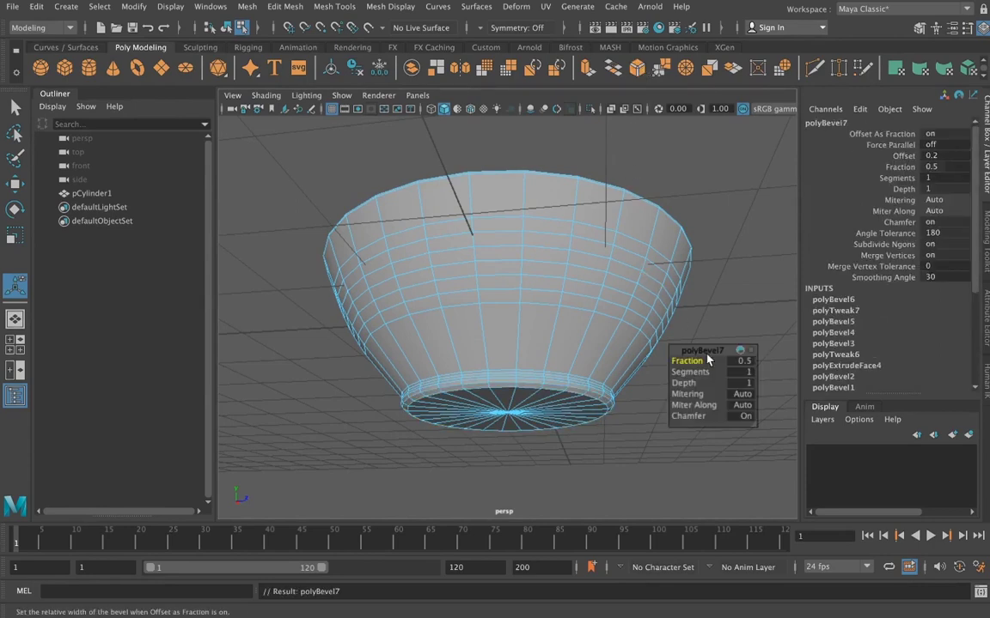
drag(689, 372, 698, 372)
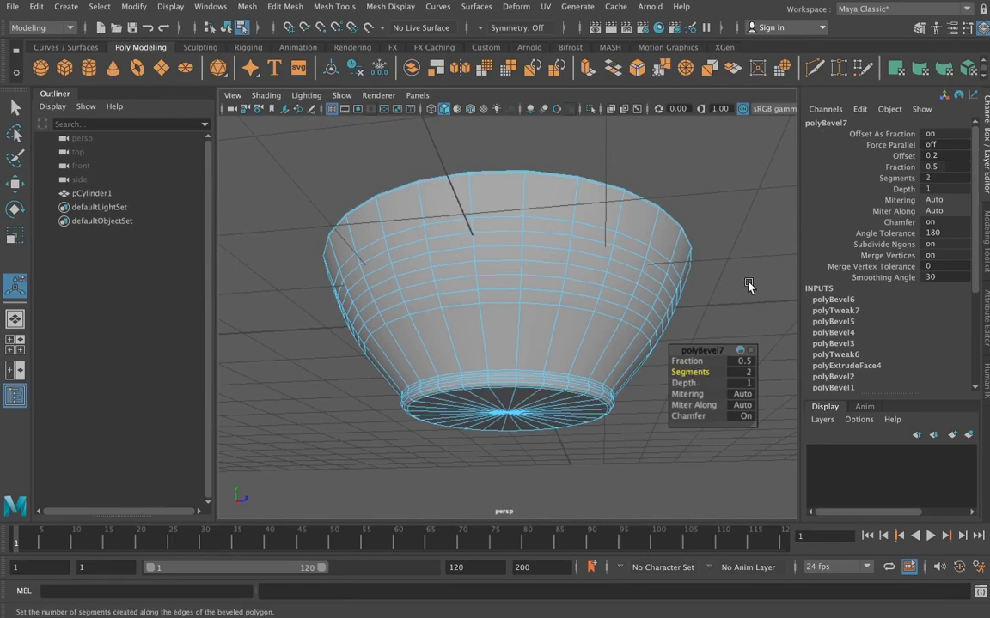
mouse_move(754, 298)
alt+mouse_down()
mouse_move(762, 297)
mouse_move(744, 296)
mouse_move(744, 340)
mouse_move(697, 378)
mouse_move(530, 298)
mouse_move(464, 290)
mouse_move(653, 329)
alt+mouse_up()
Step: Return to Object Mode and view the finished bowl from above
key(q)
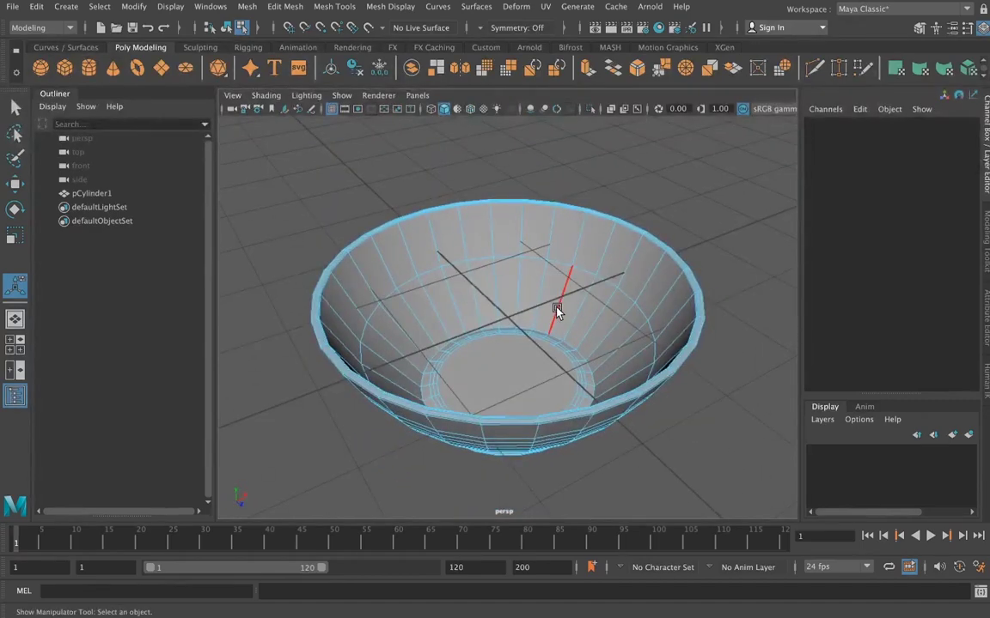
right_drag(556, 226, 605, 213)
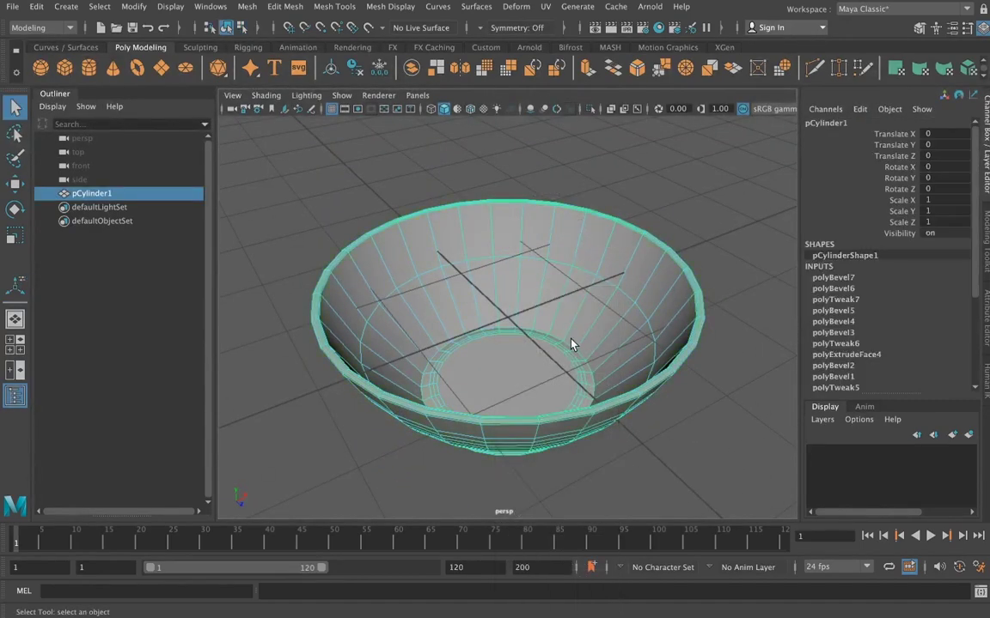
mouse_move(569, 342)
alt+mouse_down()
mouse_move(569, 316)
mouse_move(499, 294)
mouse_move(447, 304)
mouse_move(596, 336)
mouse_move(645, 306)
mouse_move(420, 349)
mouse_move(584, 348)
mouse_move(588, 294)
mouse_move(510, 322)
mouse_move(461, 323)
mouse_move(547, 347)
alt+mouse_up()
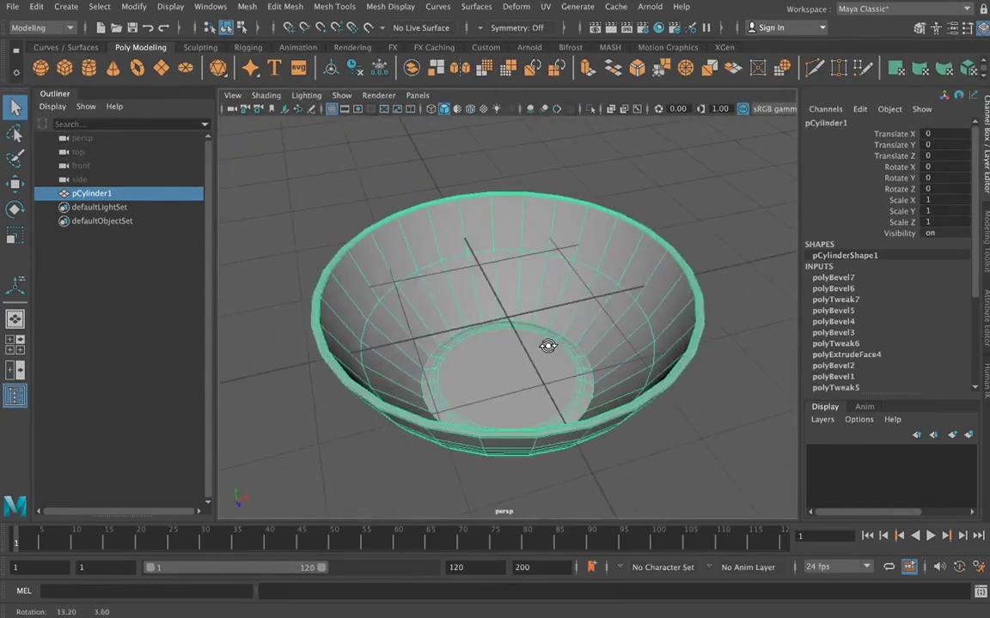